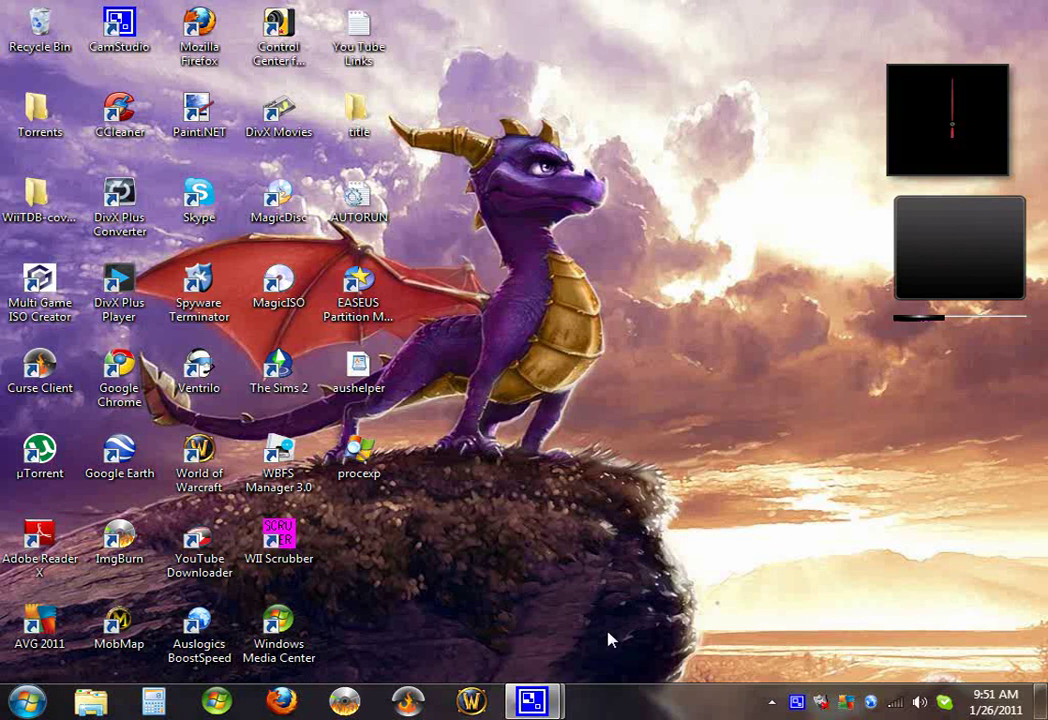
Start Task Manager from the taskbar menu and move its window further onto the desktop.
{"action": "right_click", "coordinate": [593, 703]}
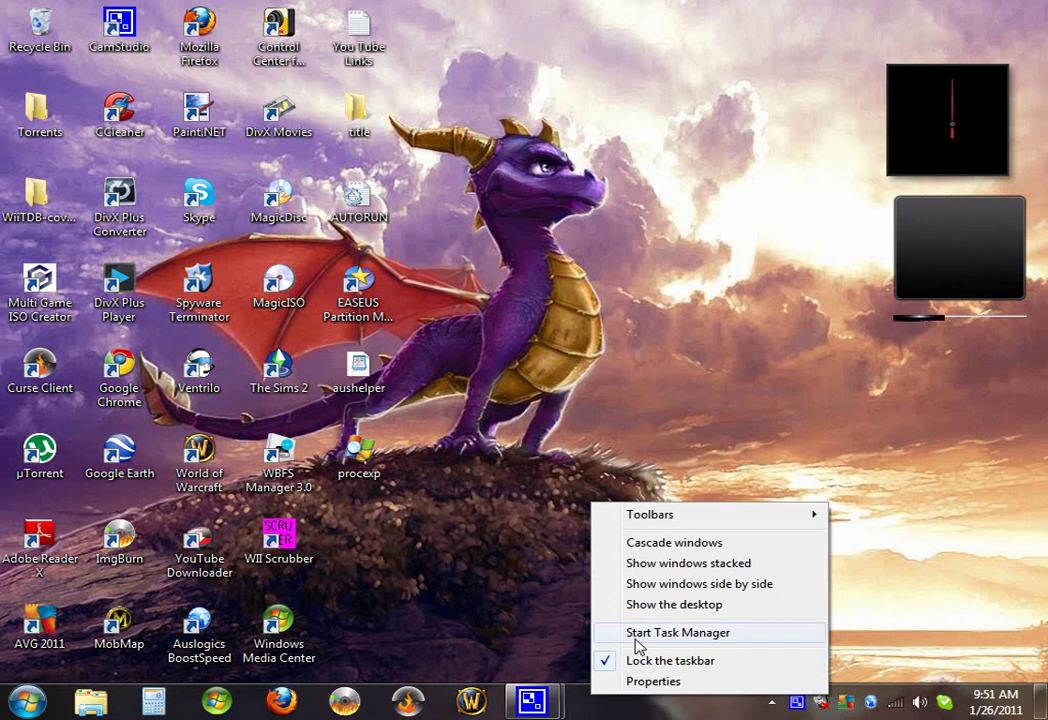
{"action": "left_click", "coordinate": [637, 640]}
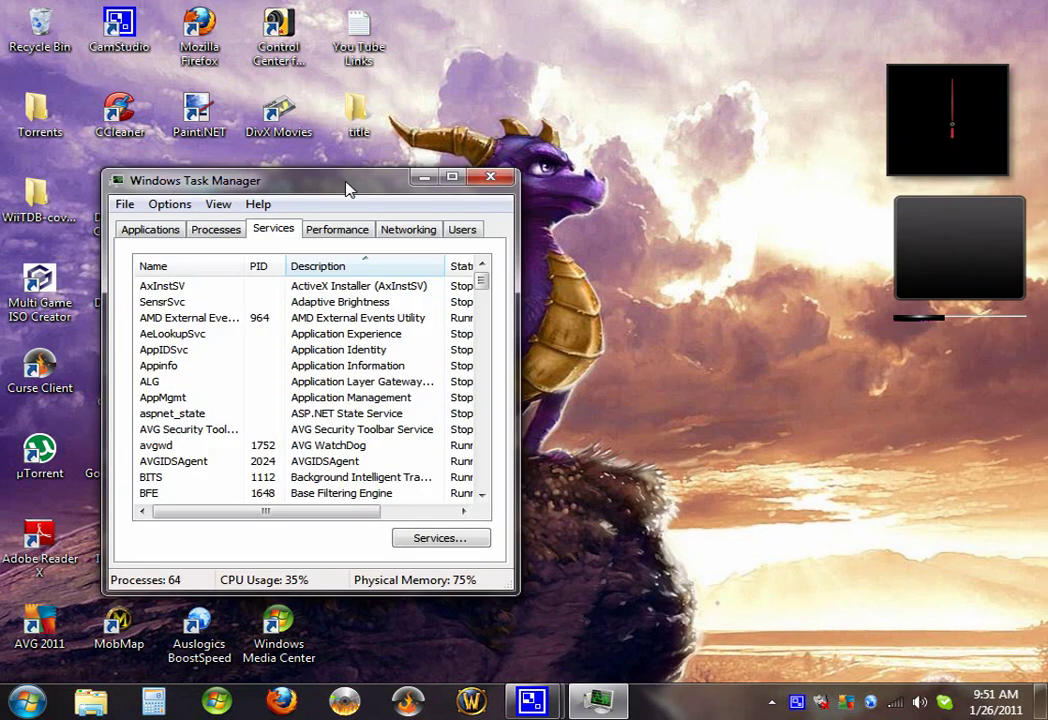
{"action": "left_click_drag", "start_coordinate": [346, 187], "coordinate": [501, 184]}
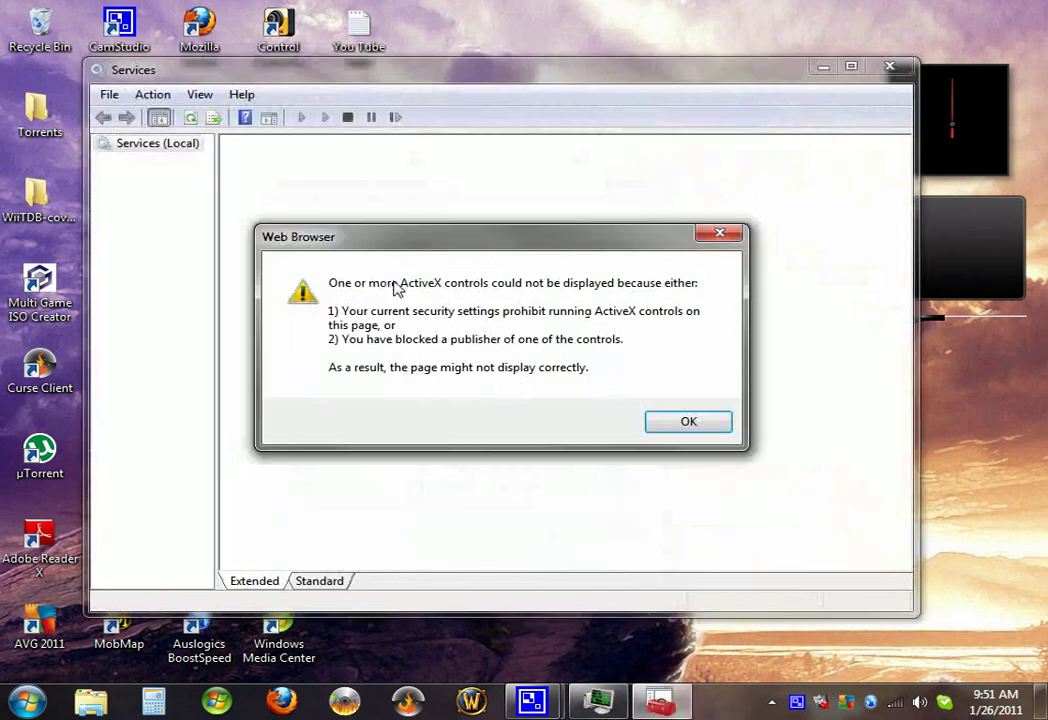
Dismiss the ActiveX controls warning and show the services list in the Standard layout.
{"action": "left_click", "coordinate": [681, 425]}
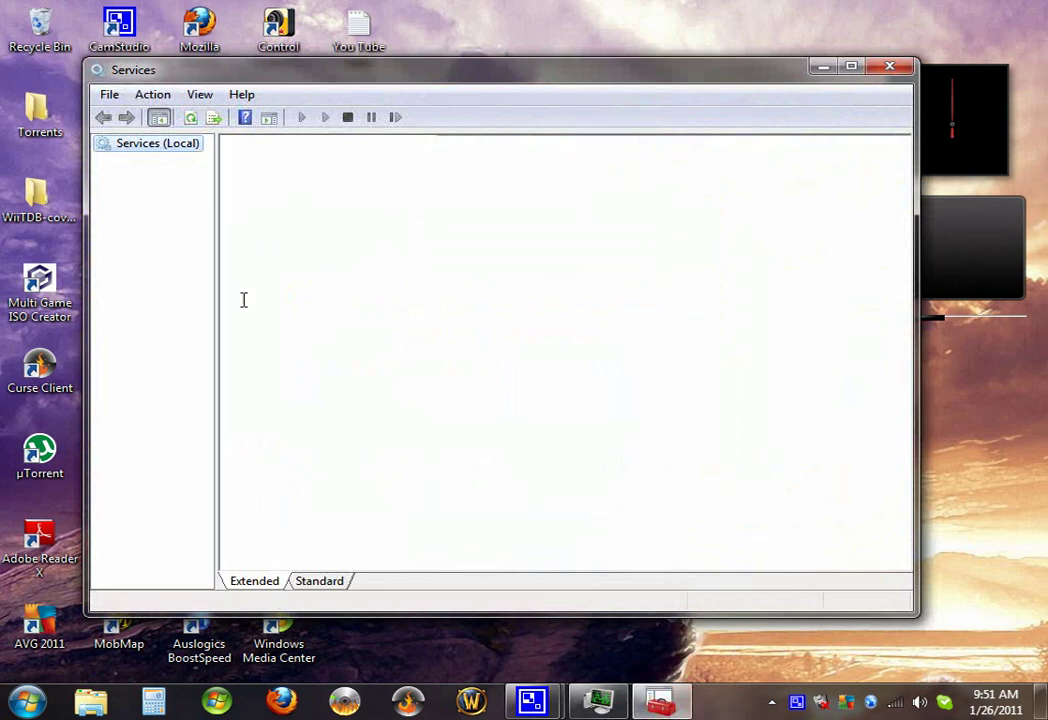
{"action": "left_click", "coordinate": [320, 581]}
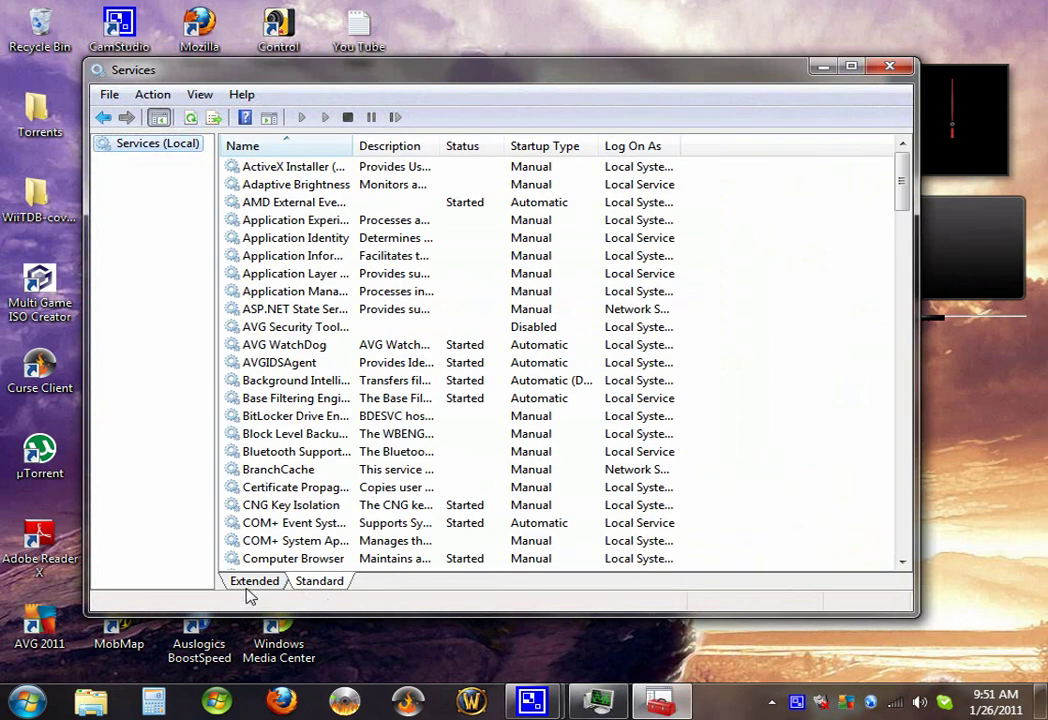
Close the Services console, select over the desktop gadget area, and close Task Manager.
{"action": "left_click", "coordinate": [890, 70]}
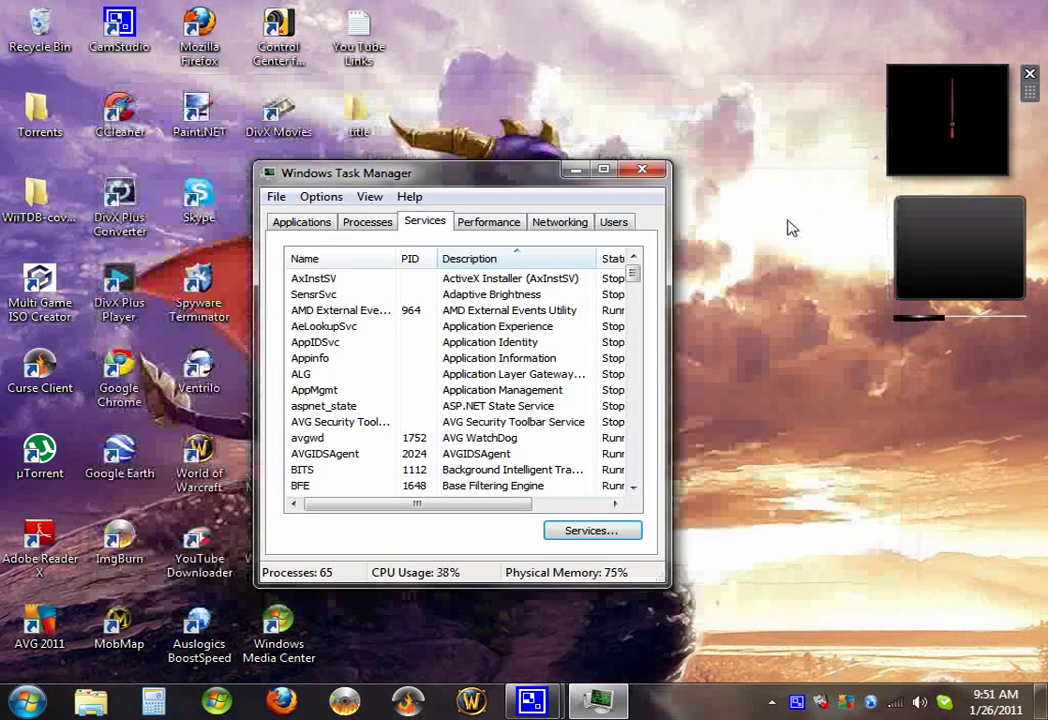
{"action": "left_click_drag", "start_coordinate": [772, 41], "coordinate": [870, 285]}
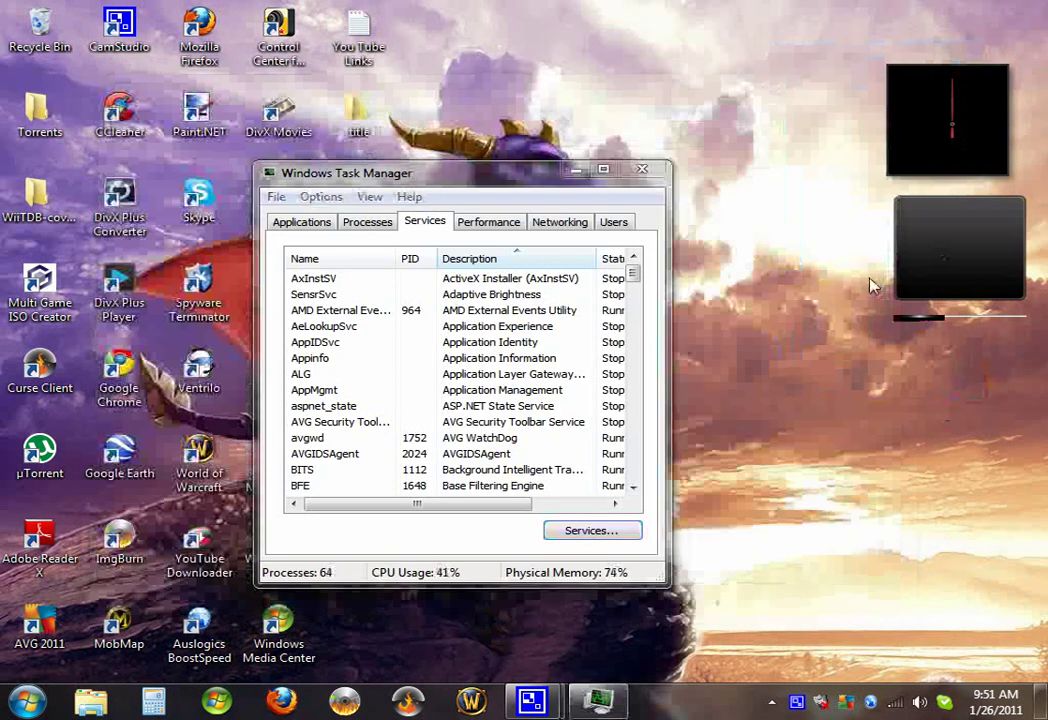
{"action": "mouse_move", "coordinate": [968, 213]}
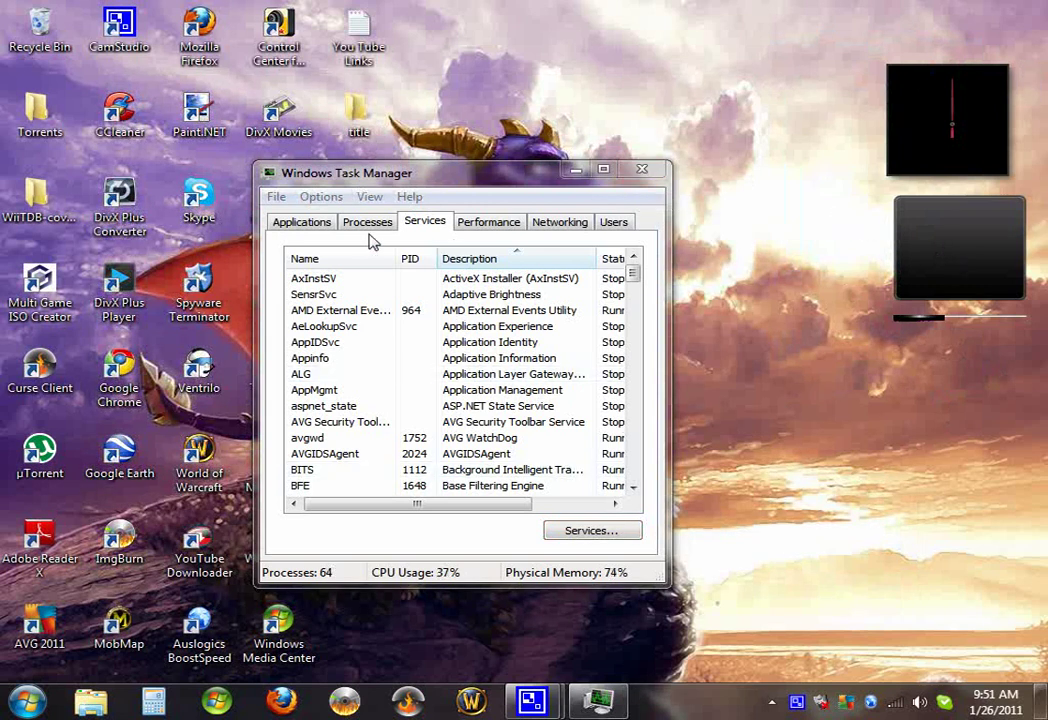
{"action": "left_click", "coordinate": [643, 171]}
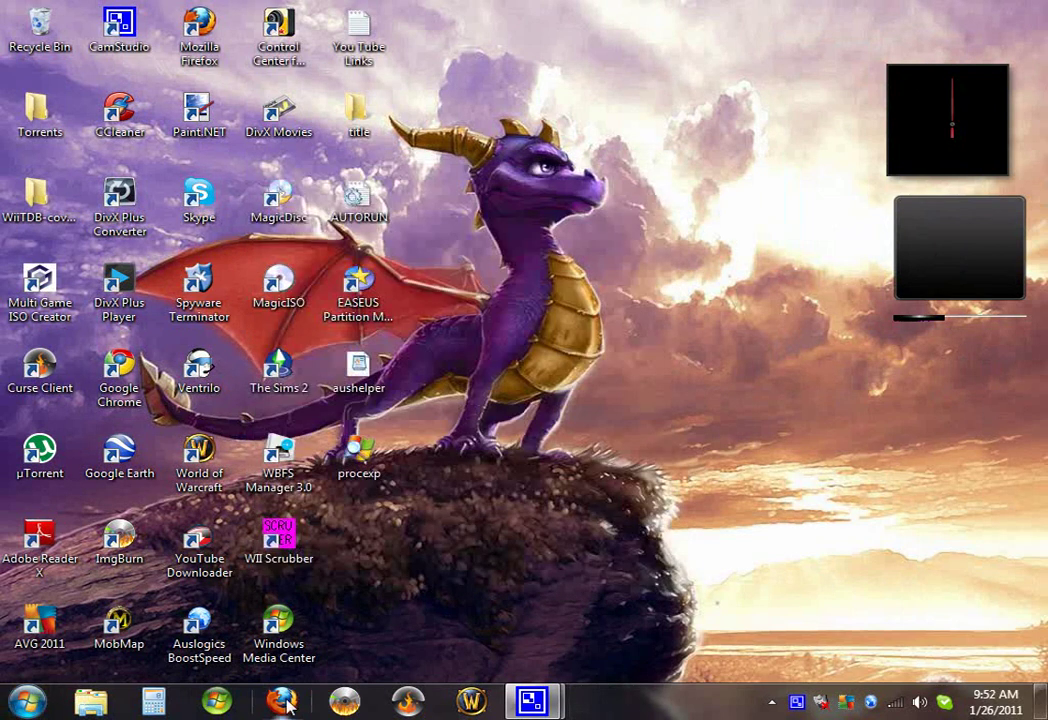
Search the Start menu for msconfig, fix the misspelled entry, and launch it.
{"action": "left_click", "coordinate": [36, 706]}
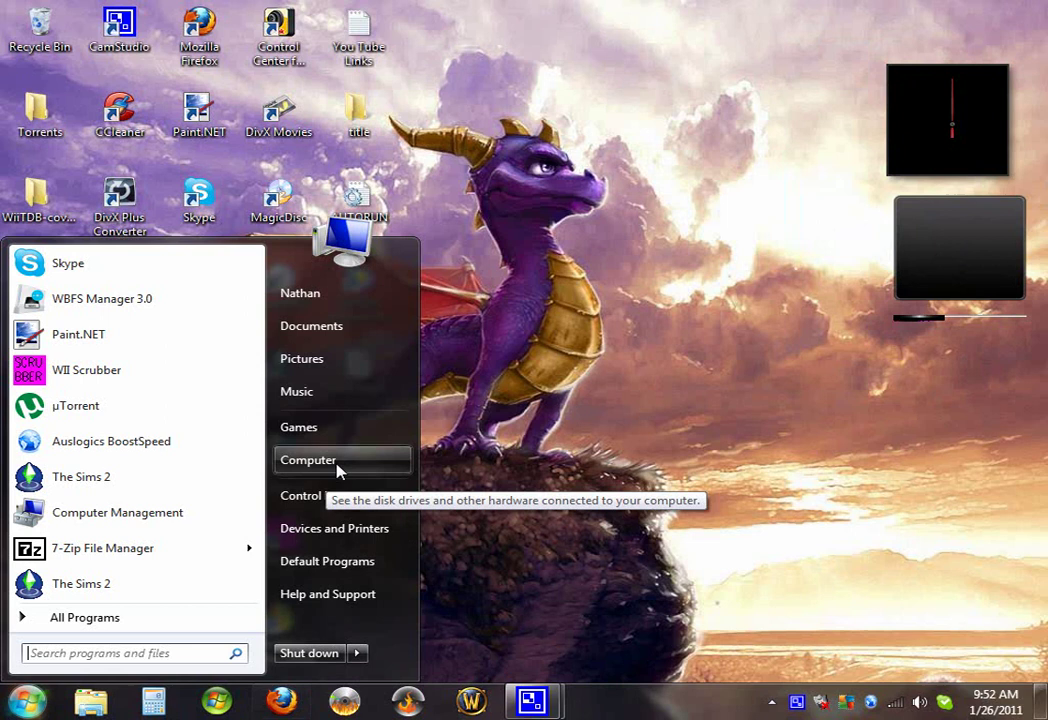
{"action": "left_click", "coordinate": [182, 660]}
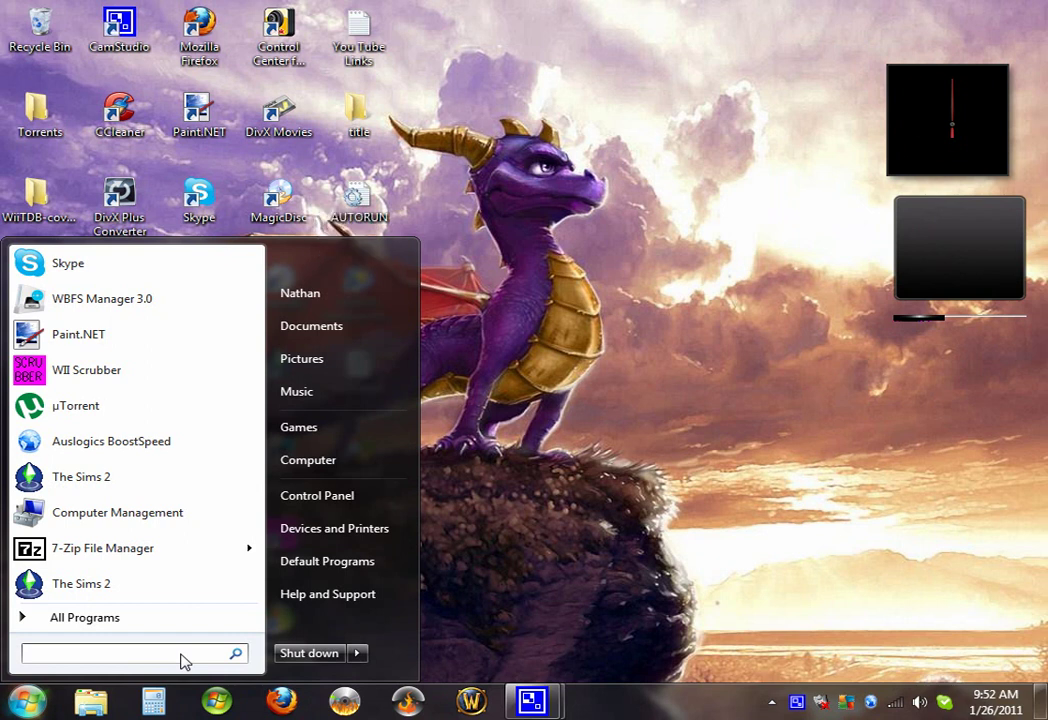
{"action": "type", "text": "mscofig"}
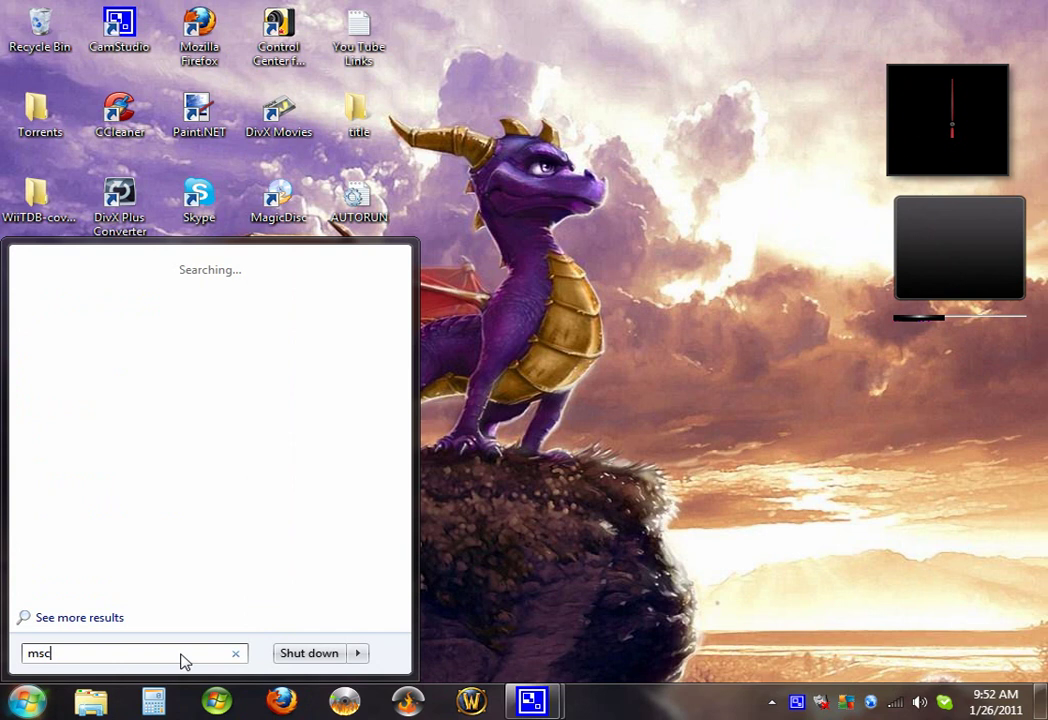
{"action": "key", "text": "BackSpace"}
{"action": "key", "text": "BackSpace"}
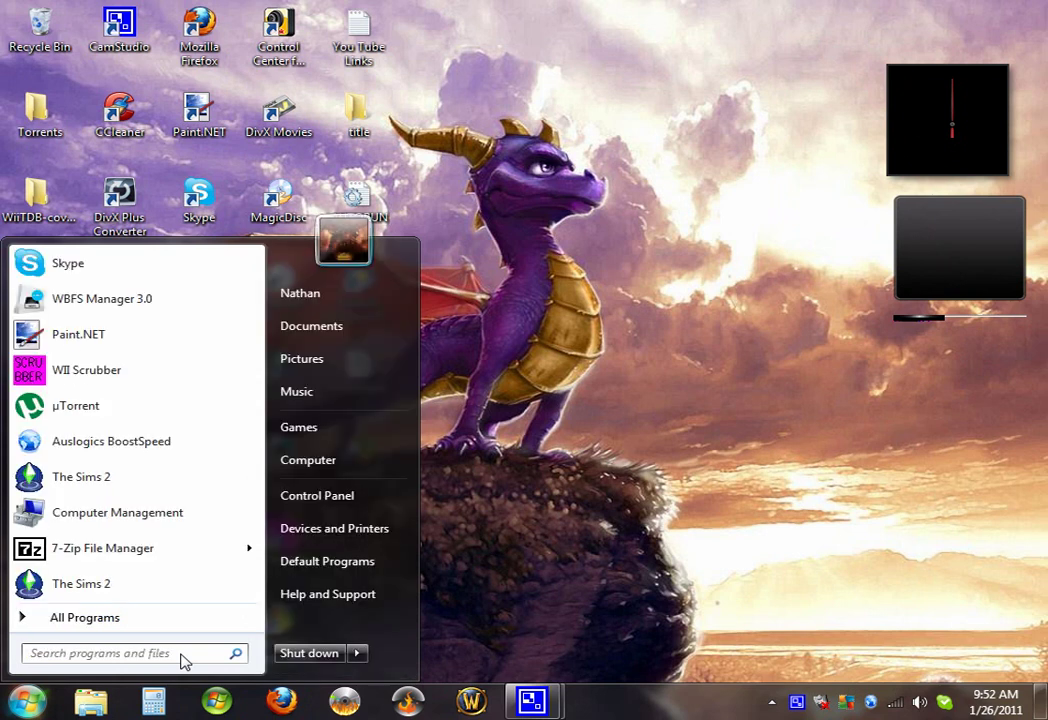
{"action": "type", "text": "msconfig"}
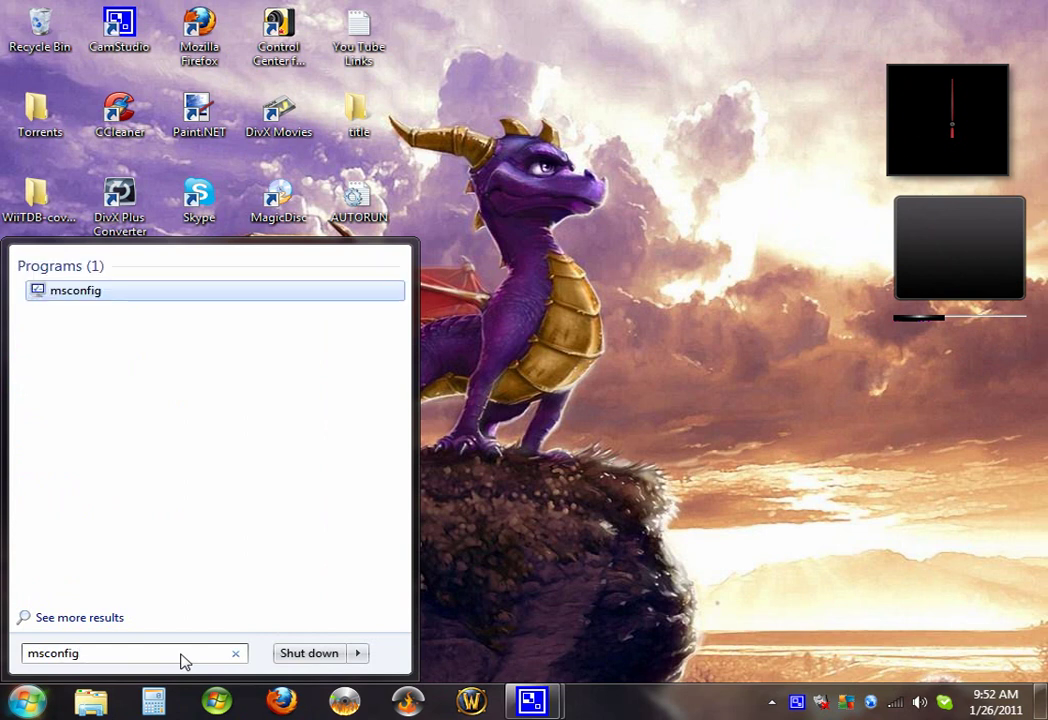
{"action": "key", "text": "Return"}
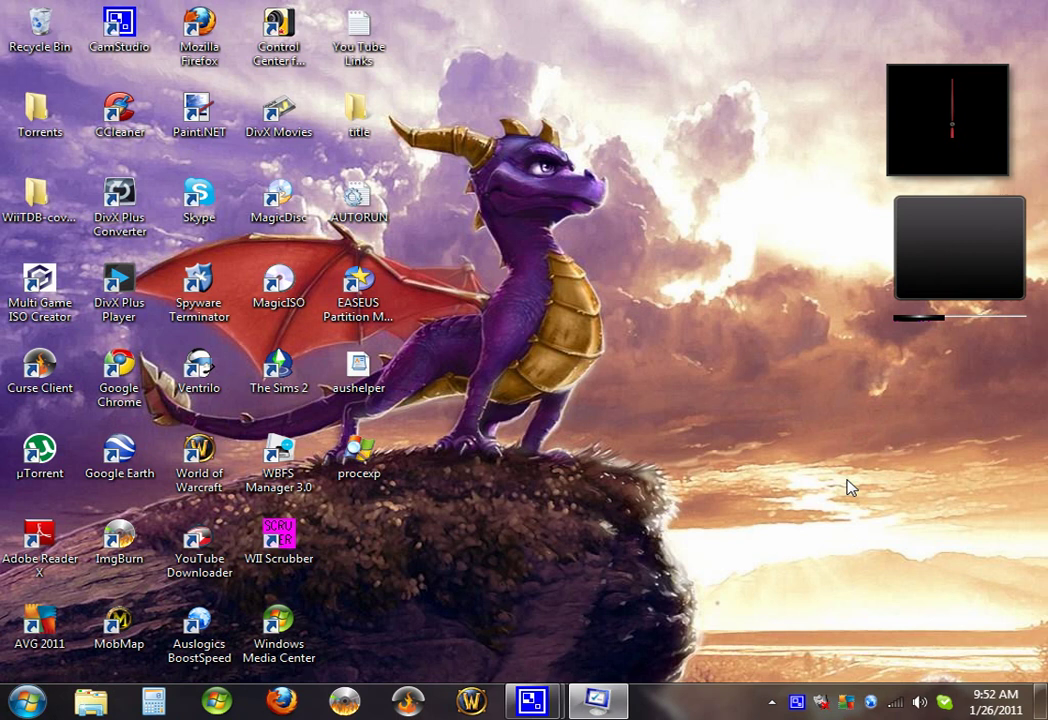
Choose Registry Editor in System Configuration's Tools list and launch it.
{"action": "left_click", "coordinate": [452, 205]}
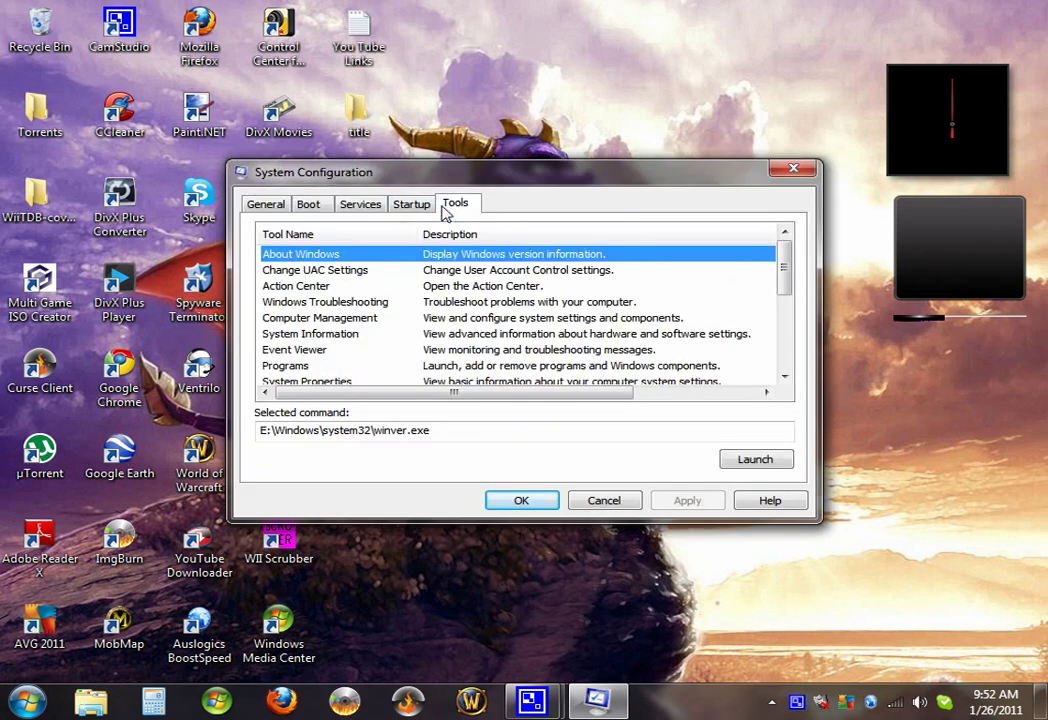
{"action": "left_click", "coordinate": [364, 302]}
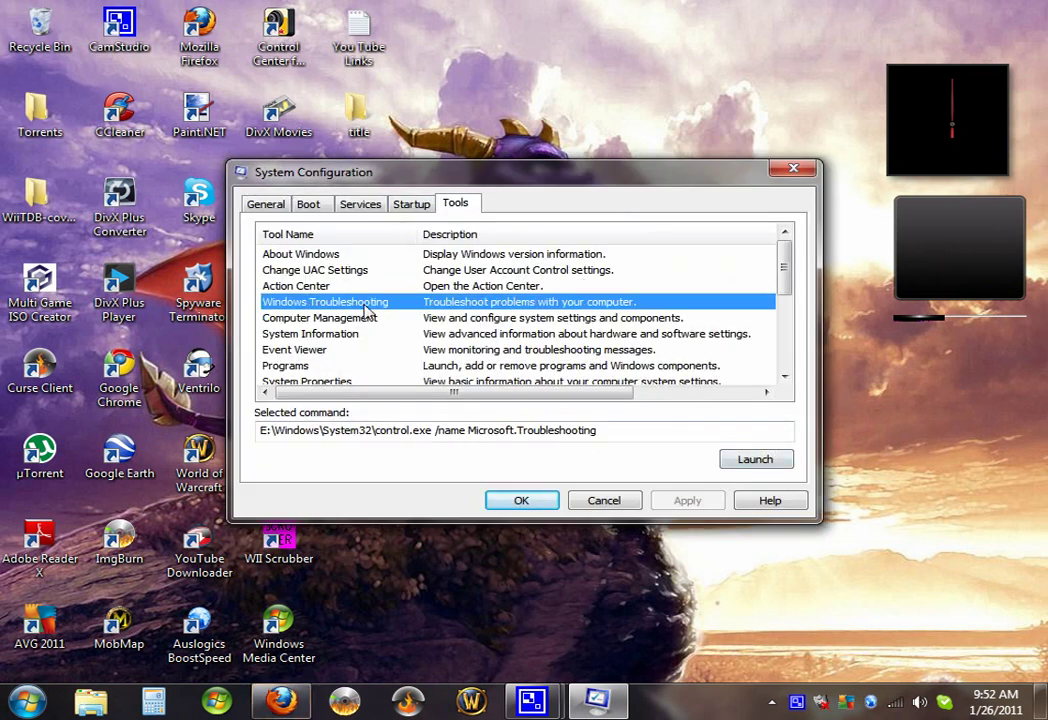
{"action": "scroll", "coordinate": [420, 320], "scroll_direction": "down", "scroll_amount": 4}
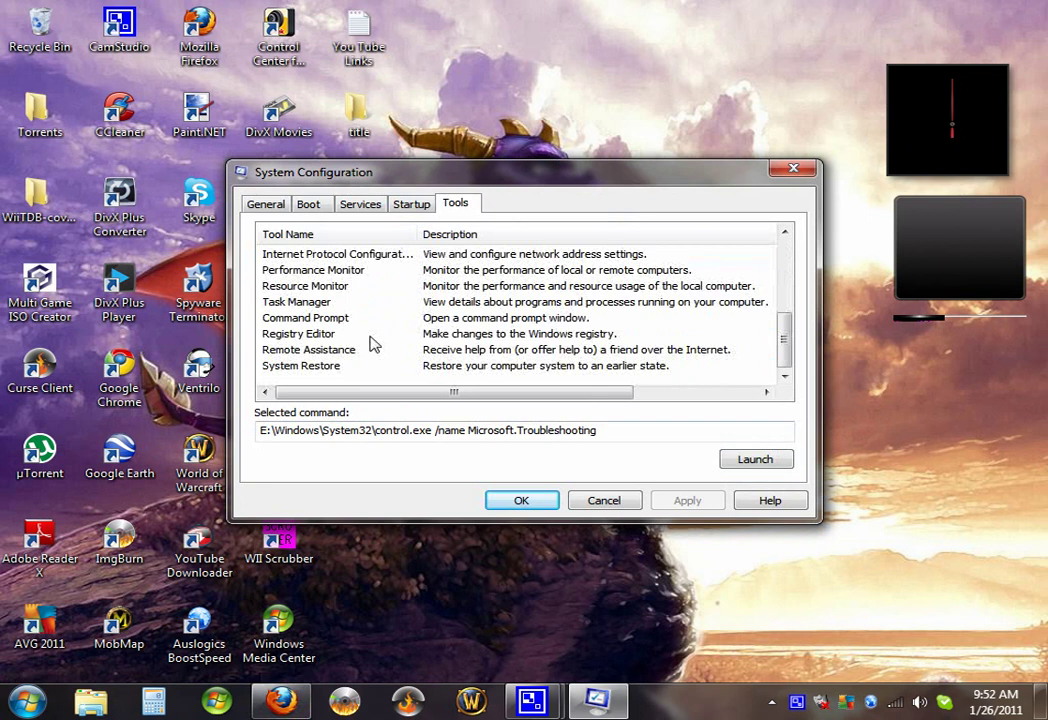
{"action": "left_click", "coordinate": [302, 336]}
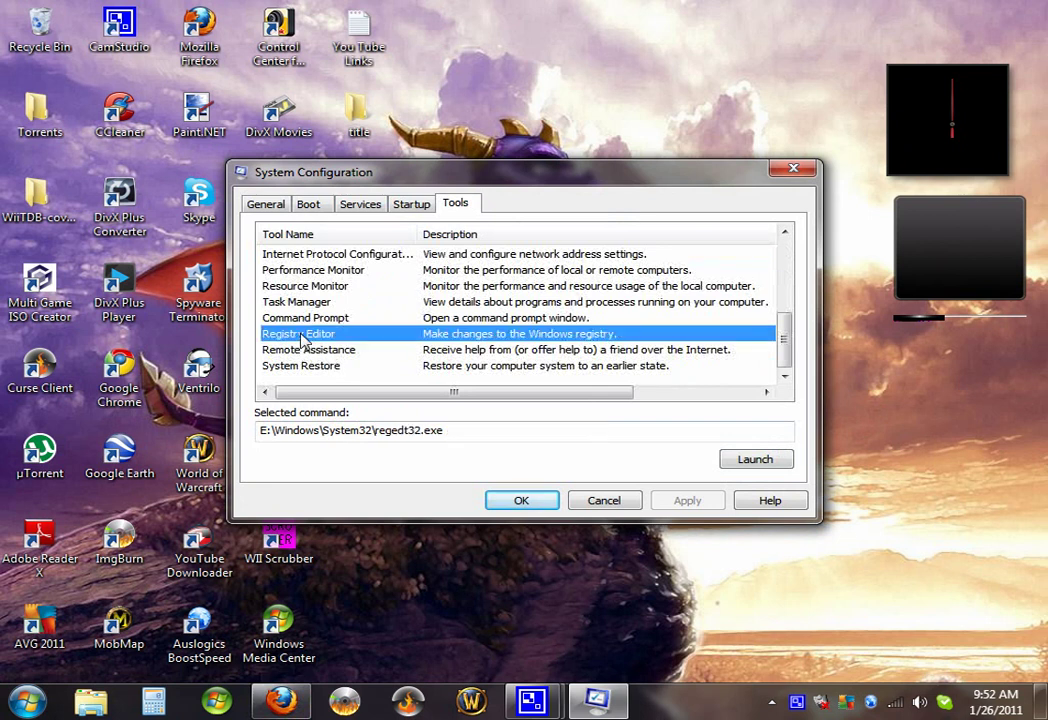
{"action": "left_click", "coordinate": [757, 459]}
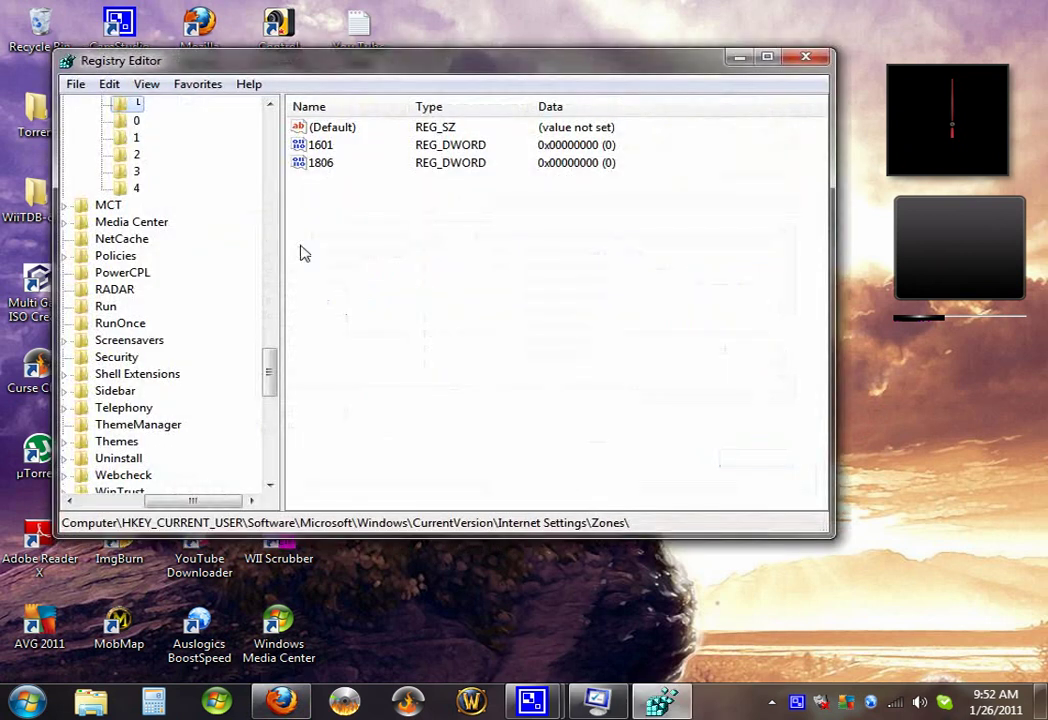
Collapse Zones, Internet Settings, CurrentVersion, Windows and HKEY_CURRENT_USER so only the root hives show.
{"action": "mouse_move", "coordinate": [266, 362]}
{"action": "left_mouse_down"}
{"action": "mouse_move", "coordinate": [271, 372]}
{"action": "mouse_move", "coordinate": [271, 300]}
{"action": "mouse_move", "coordinate": [273, 366]}
{"action": "left_mouse_up"}
{"action": "left_click_drag", "start_coordinate": [162, 498], "coordinate": [100, 416]}
{"action": "left_click", "coordinate": [208, 224]}
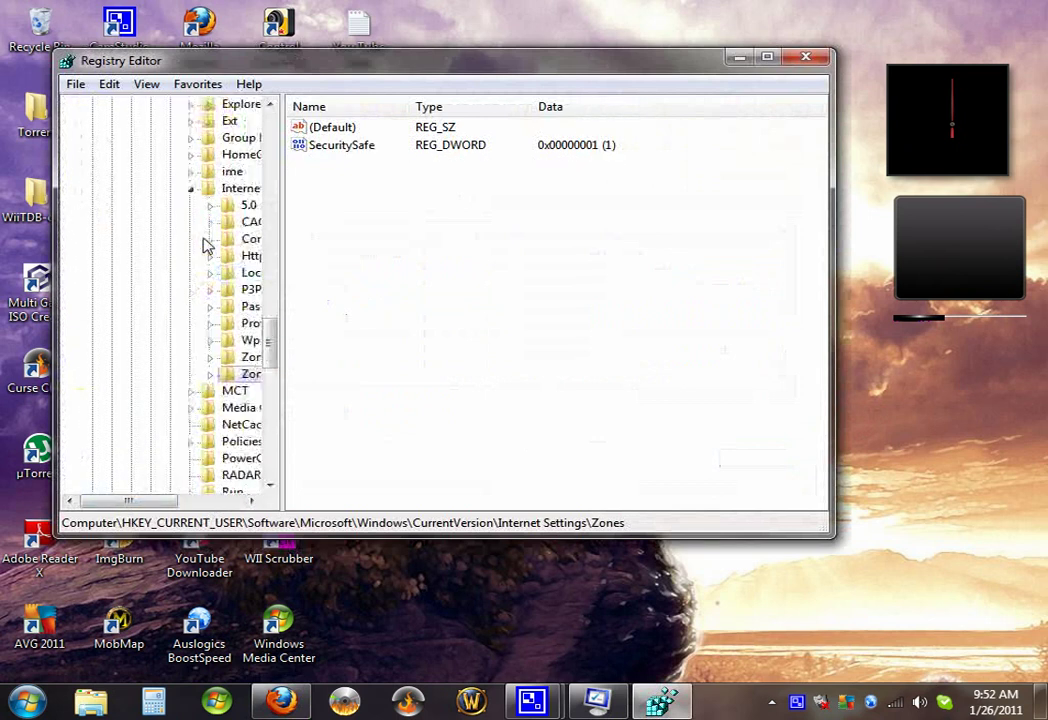
{"action": "left_click", "coordinate": [189, 291]}
{"action": "left_click", "coordinate": [171, 121]}
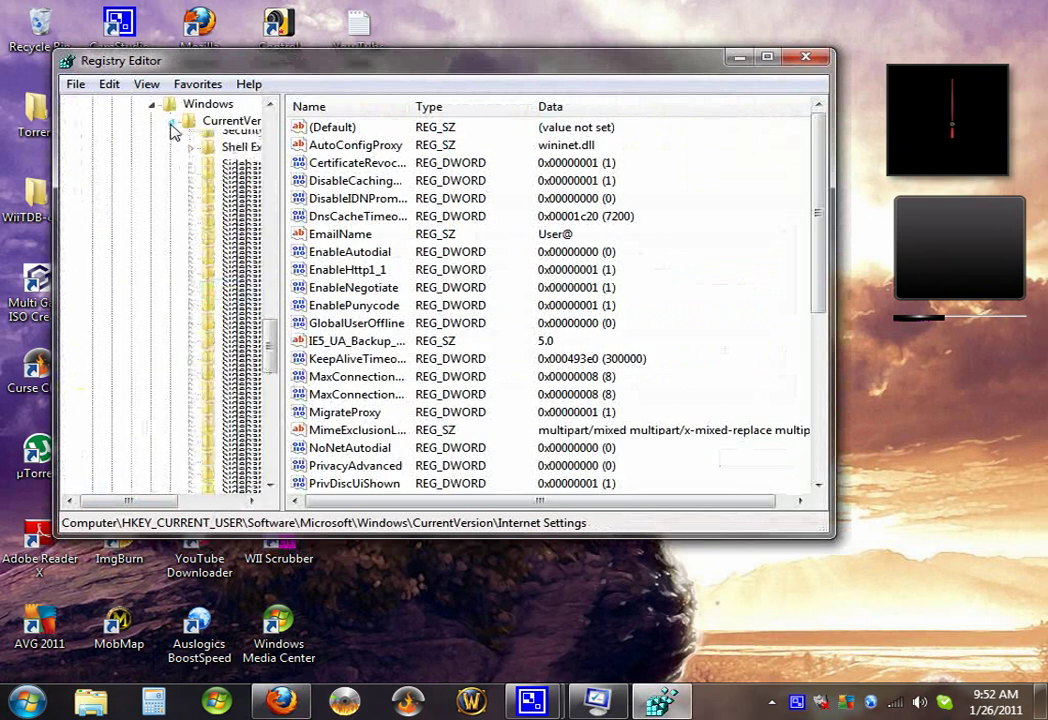
{"action": "left_click", "coordinate": [153, 106]}
{"action": "scroll", "coordinate": [145, 152], "scroll_direction": "up", "scroll_amount": 20}
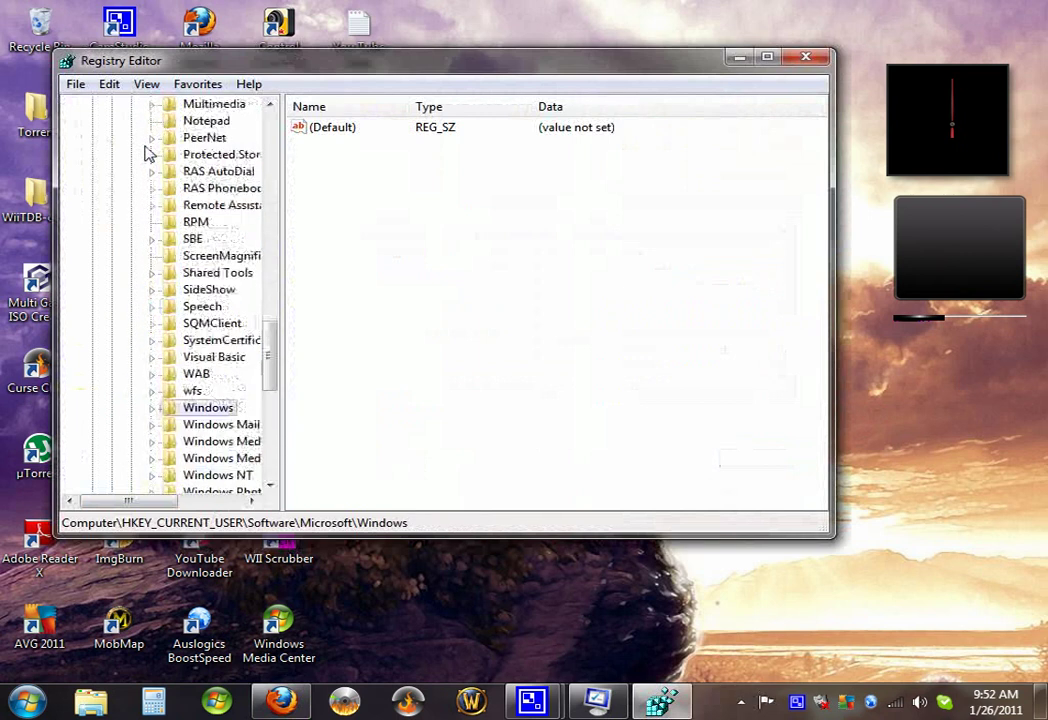
{"action": "scroll", "coordinate": [150, 172], "scroll_direction": "up", "scroll_amount": 6}
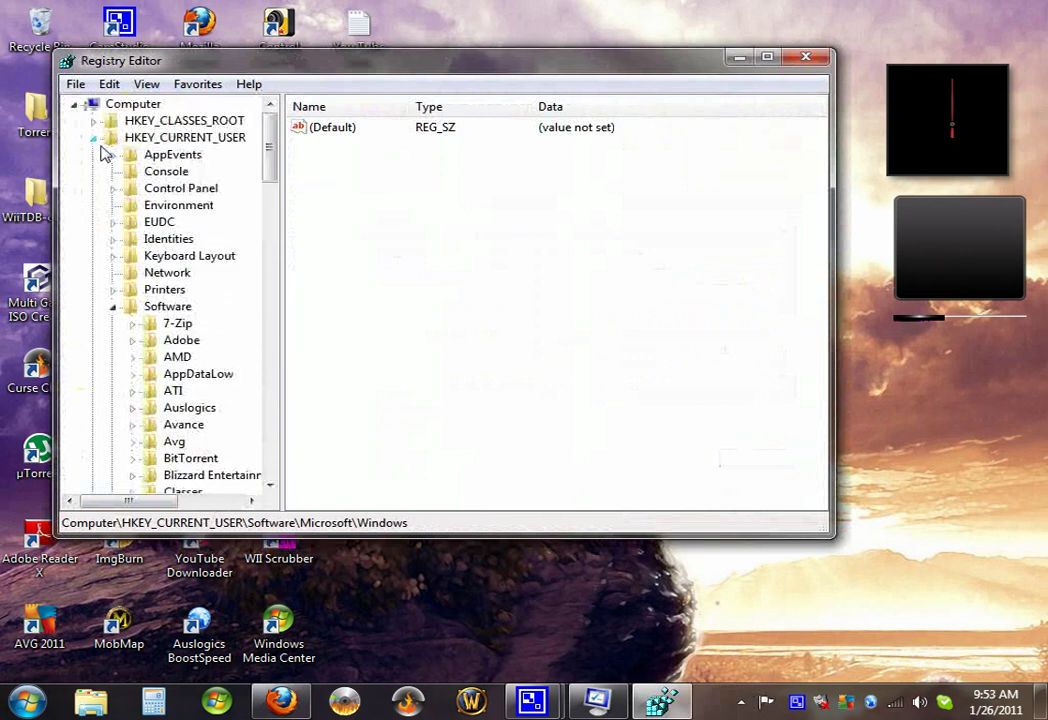
{"action": "left_click", "coordinate": [93, 137]}
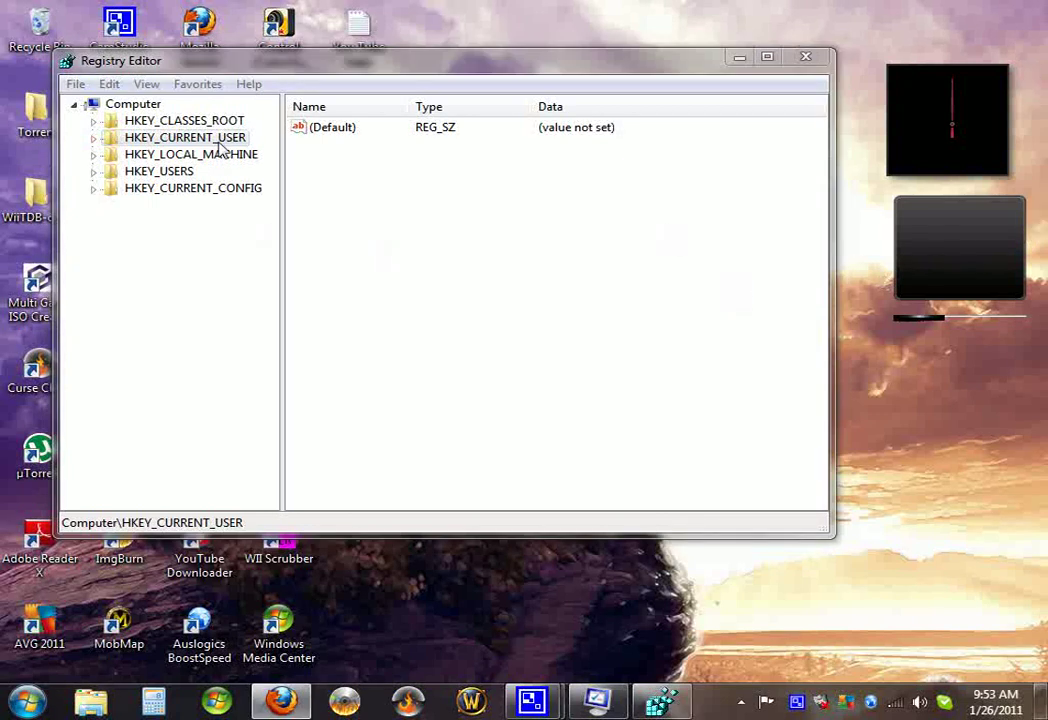
Expand HKEY_CURRENT_USER and select Software, then the Microsoft key beneath it.
{"action": "left_click", "coordinate": [182, 138]}
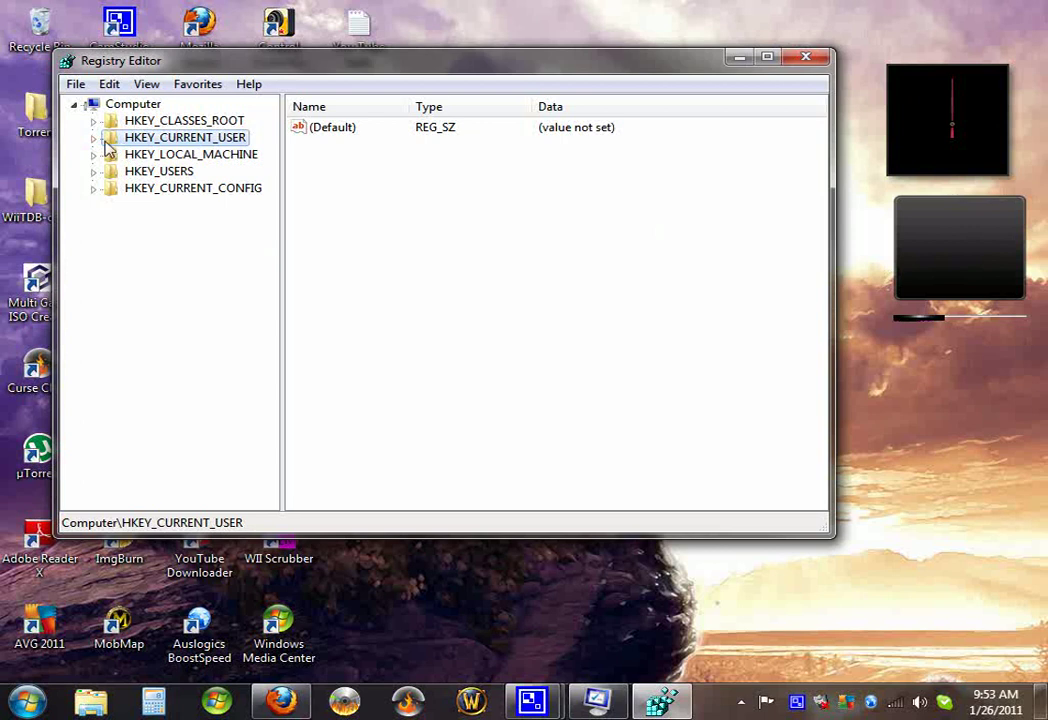
{"action": "left_click", "coordinate": [94, 138]}
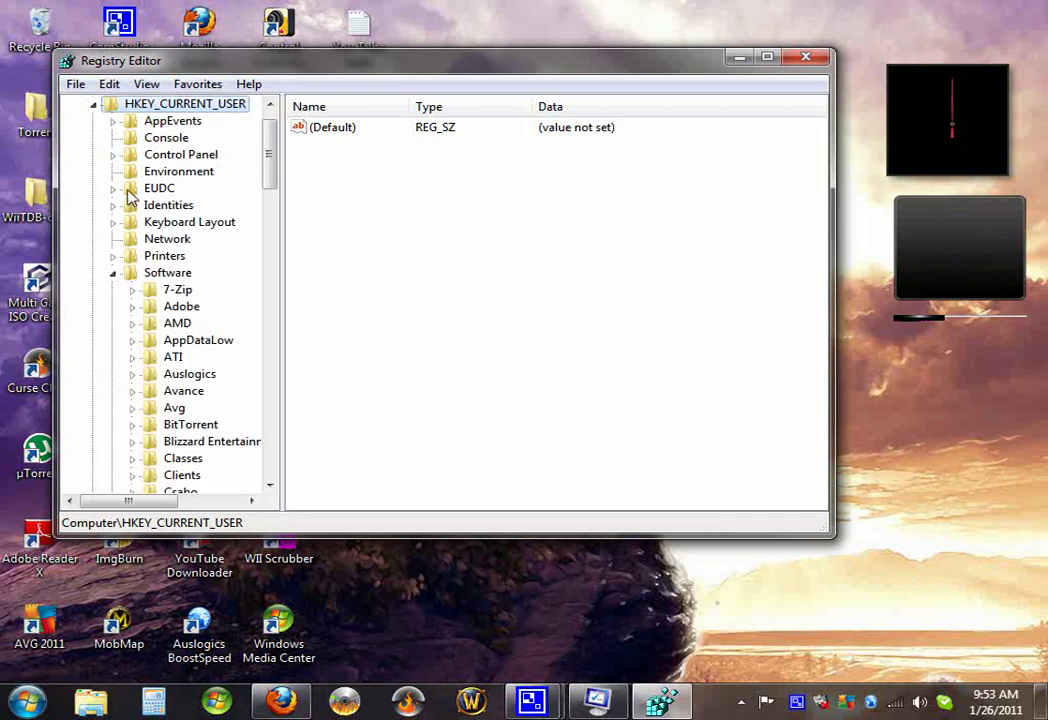
{"action": "left_click", "coordinate": [160, 273]}
{"action": "scroll", "coordinate": [224, 356], "scroll_direction": "down", "scroll_amount": 4}
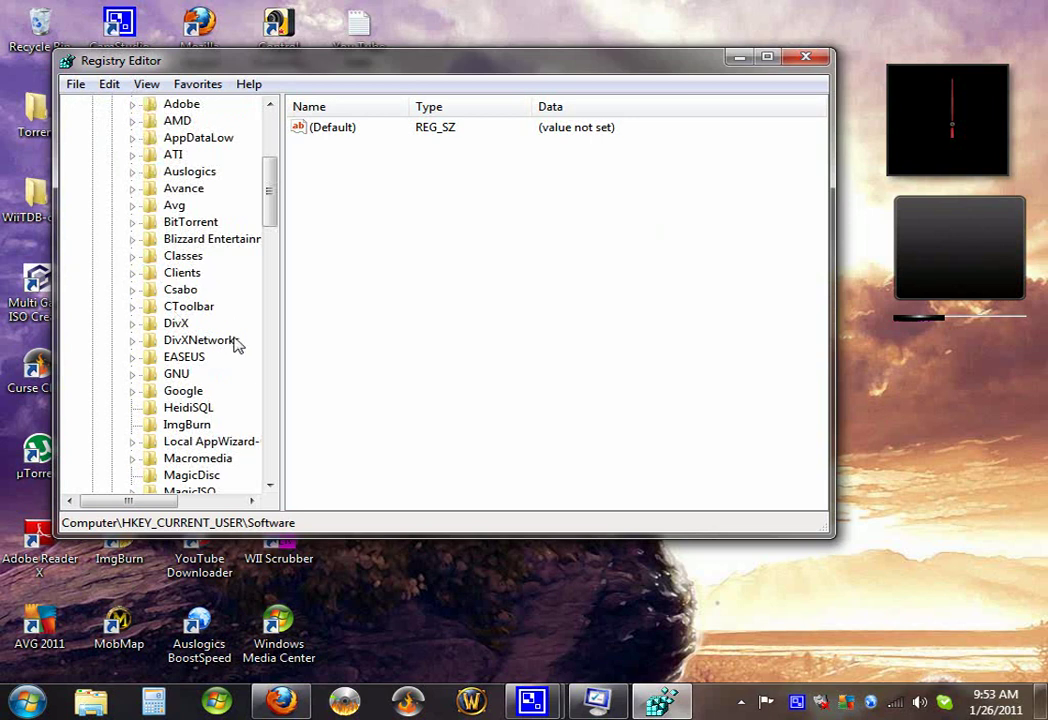
{"action": "scroll", "coordinate": [210, 395], "scroll_direction": "down", "scroll_amount": 2}
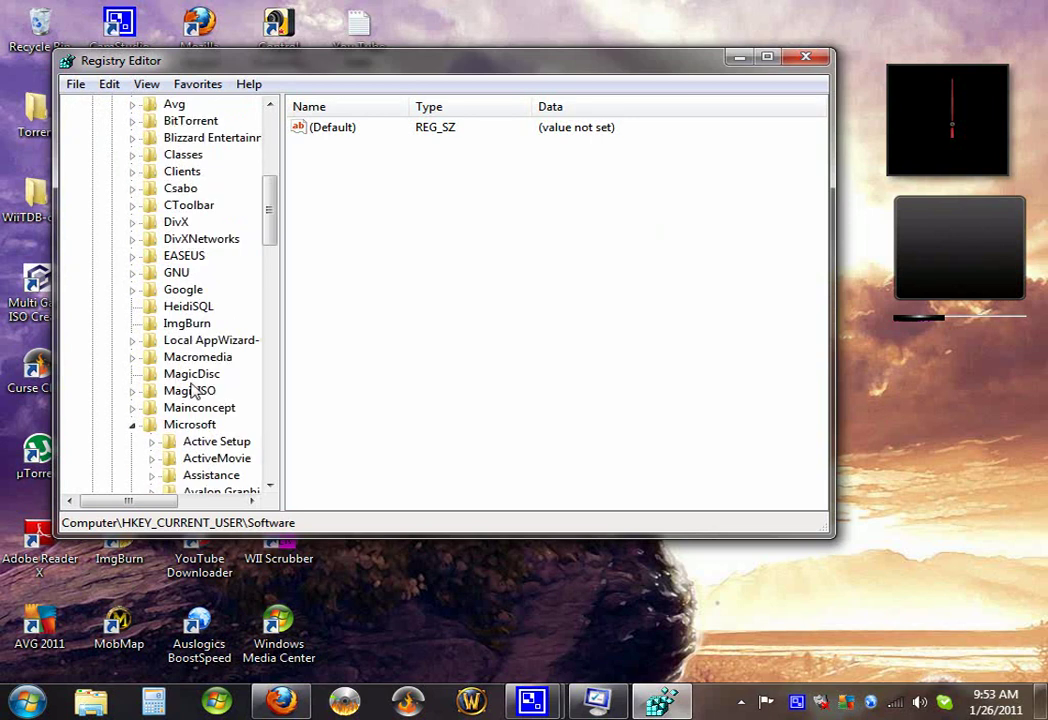
{"action": "left_click", "coordinate": [199, 426]}
Expand Windows and CurrentVersion under Microsoft to list subkeys such as Run and RunOnce.
{"action": "scroll", "coordinate": [265, 437], "scroll_direction": "down", "scroll_amount": 3}
{"action": "scroll", "coordinate": [234, 438], "scroll_direction": "down", "scroll_amount": 11}
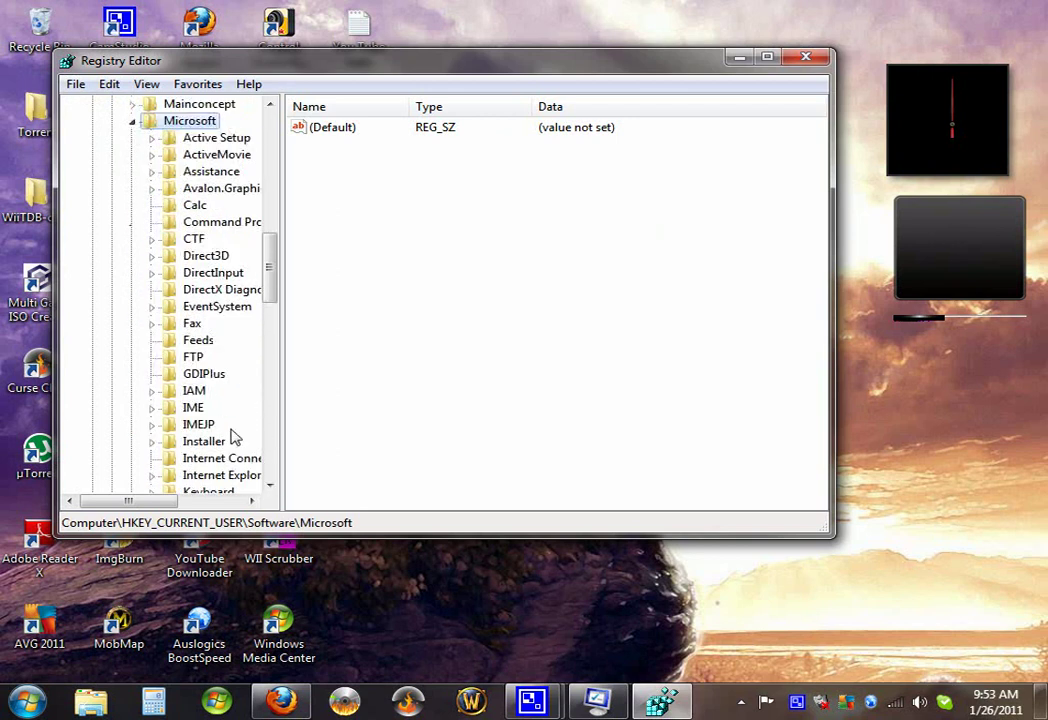
{"action": "scroll", "coordinate": [228, 440], "scroll_direction": "down", "scroll_amount": 4}
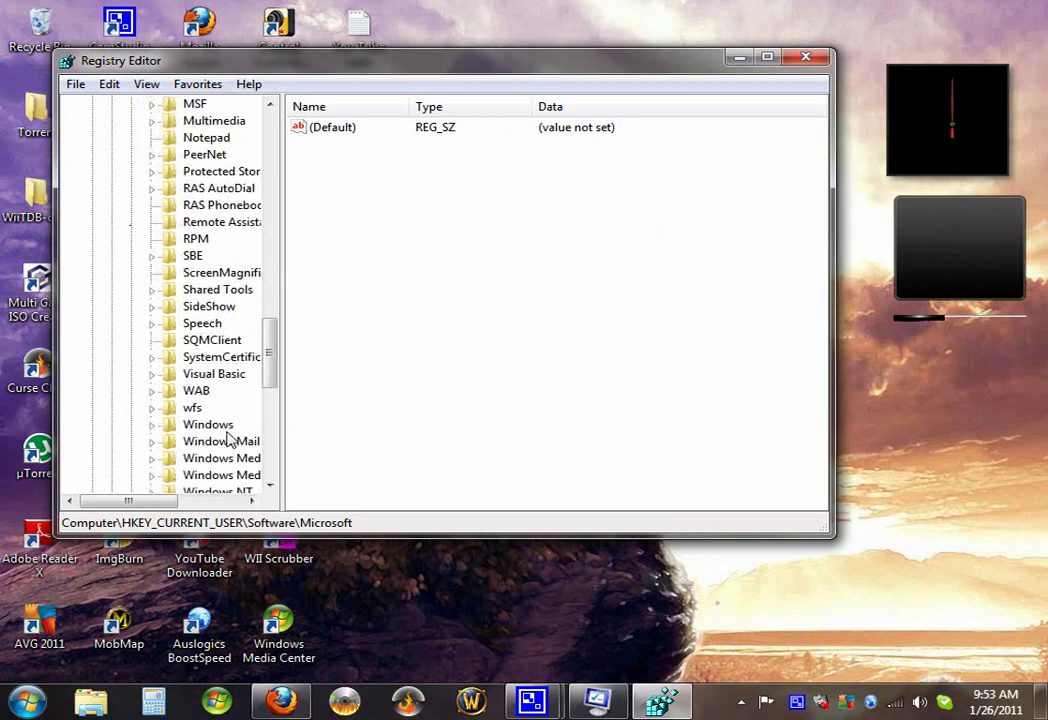
{"action": "scroll", "coordinate": [228, 440], "scroll_direction": "up", "scroll_amount": 2}
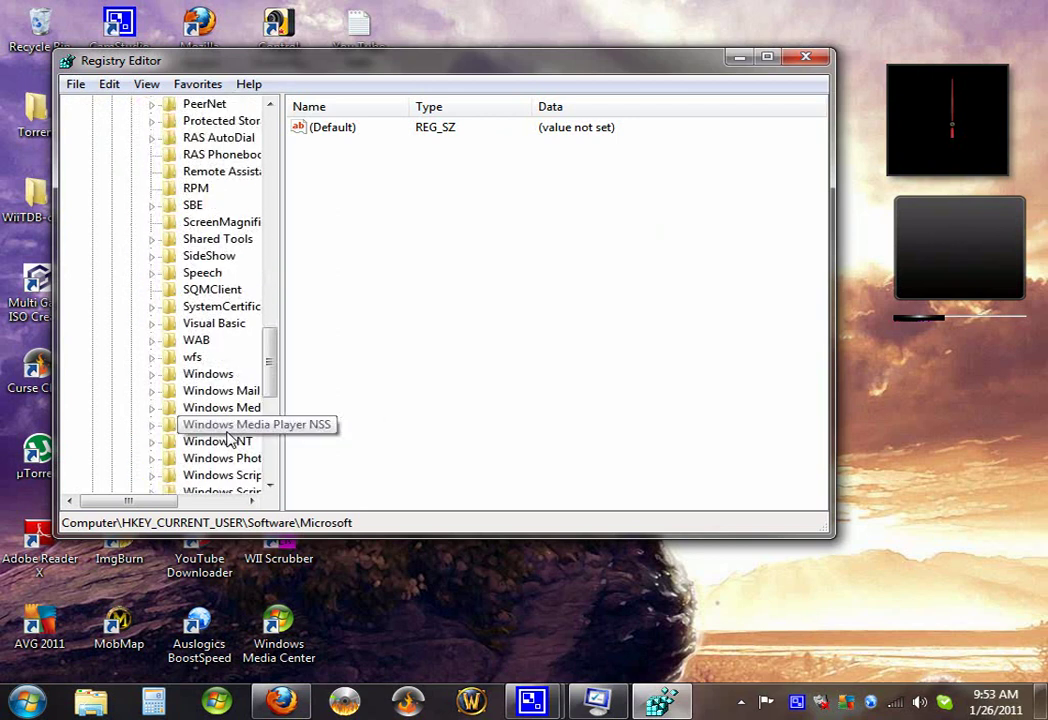
{"action": "scroll", "coordinate": [225, 430], "scroll_direction": "up", "scroll_amount": 9}
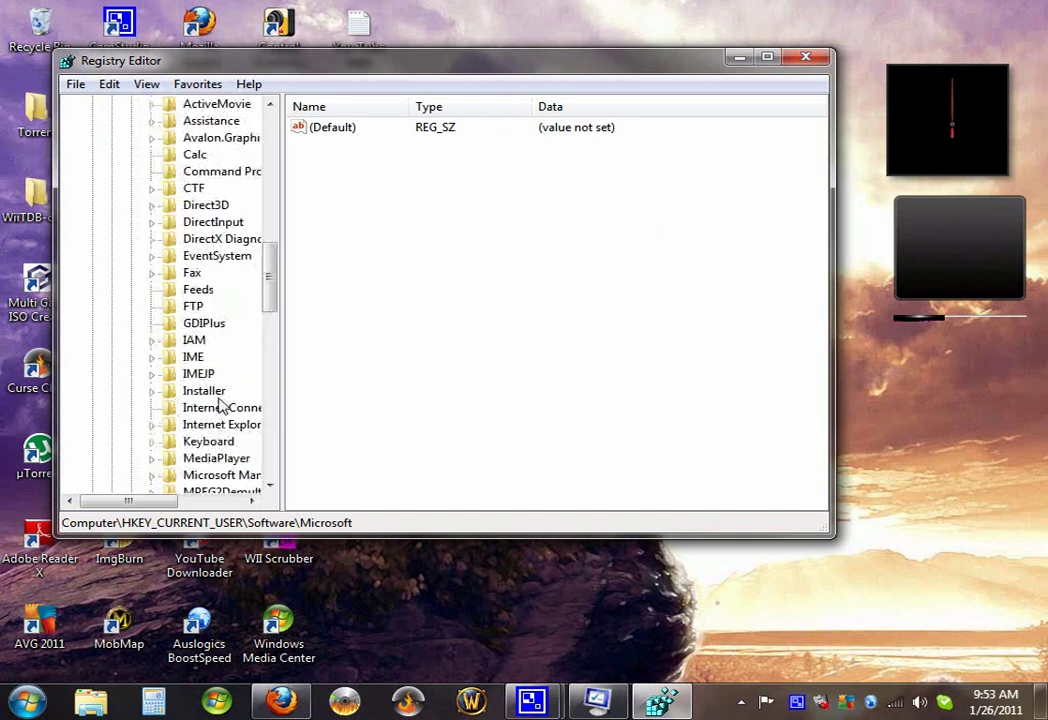
{"action": "scroll", "coordinate": [185, 240], "scroll_direction": "up", "scroll_amount": 1}
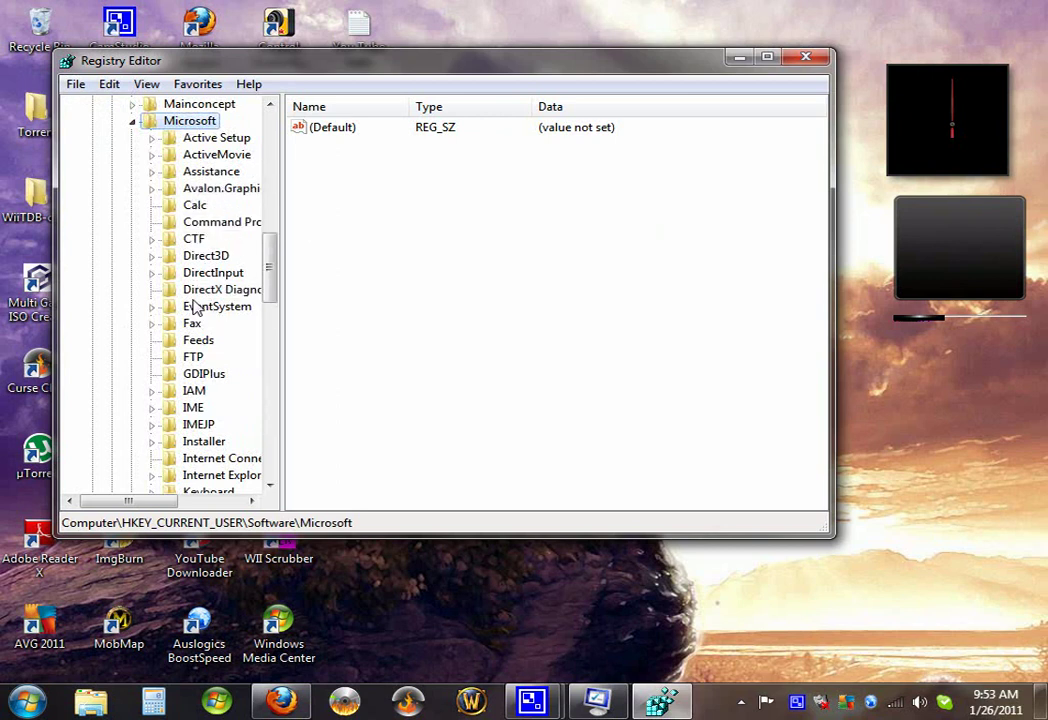
{"action": "scroll", "coordinate": [190, 325], "scroll_direction": "down", "scroll_amount": 11}
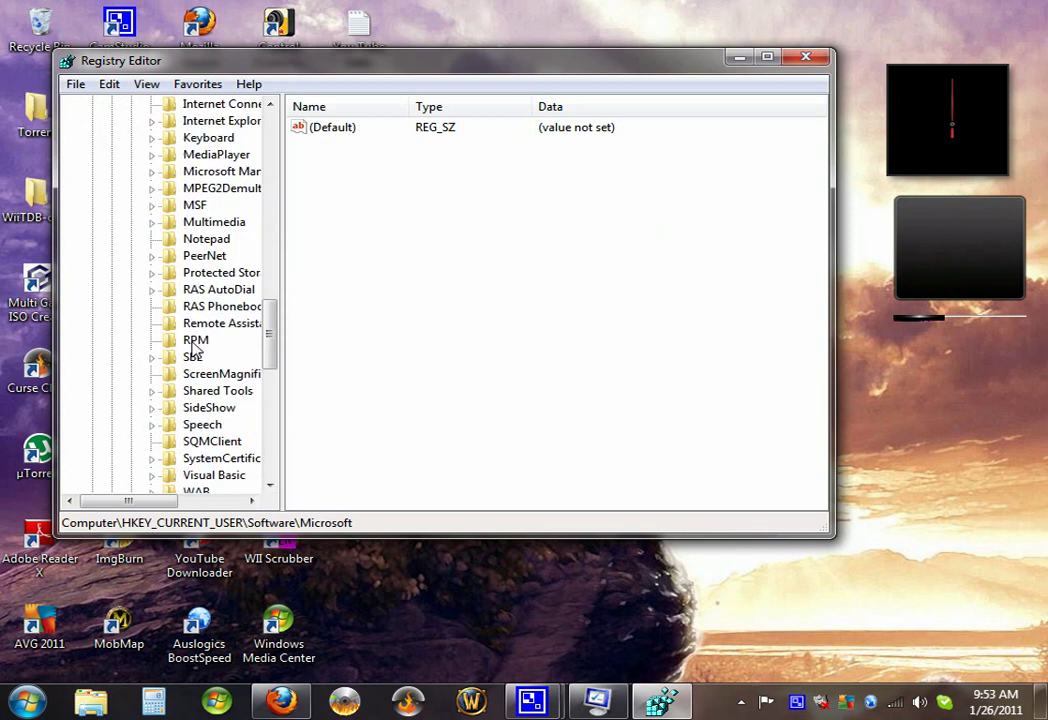
{"action": "left_click", "coordinate": [153, 324]}
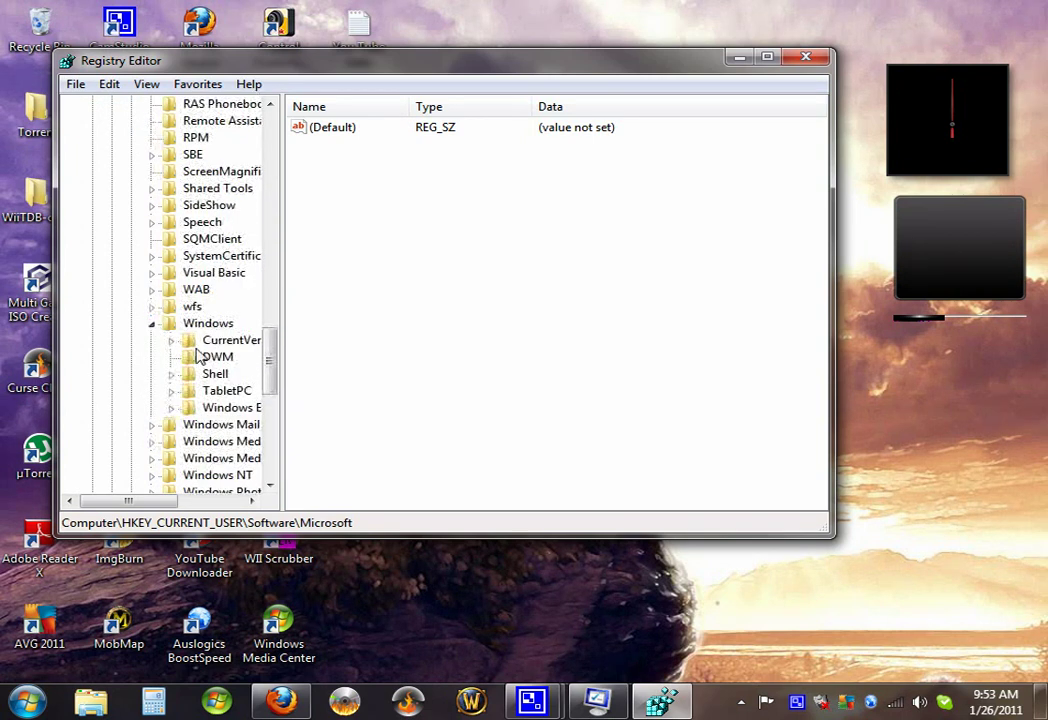
{"action": "left_click", "coordinate": [171, 341]}
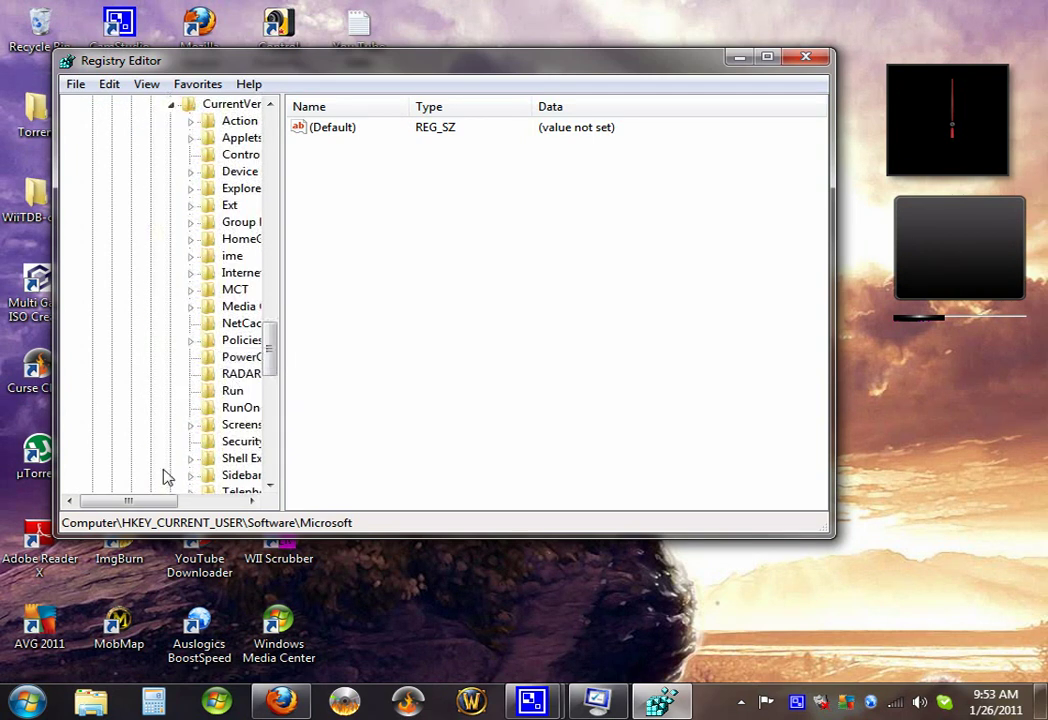
Expand Internet Settings and Zones, and select the stray L subkey with values 1601 and 1806.
{"action": "left_click_drag", "start_coordinate": [147, 502], "coordinate": [190, 507]}
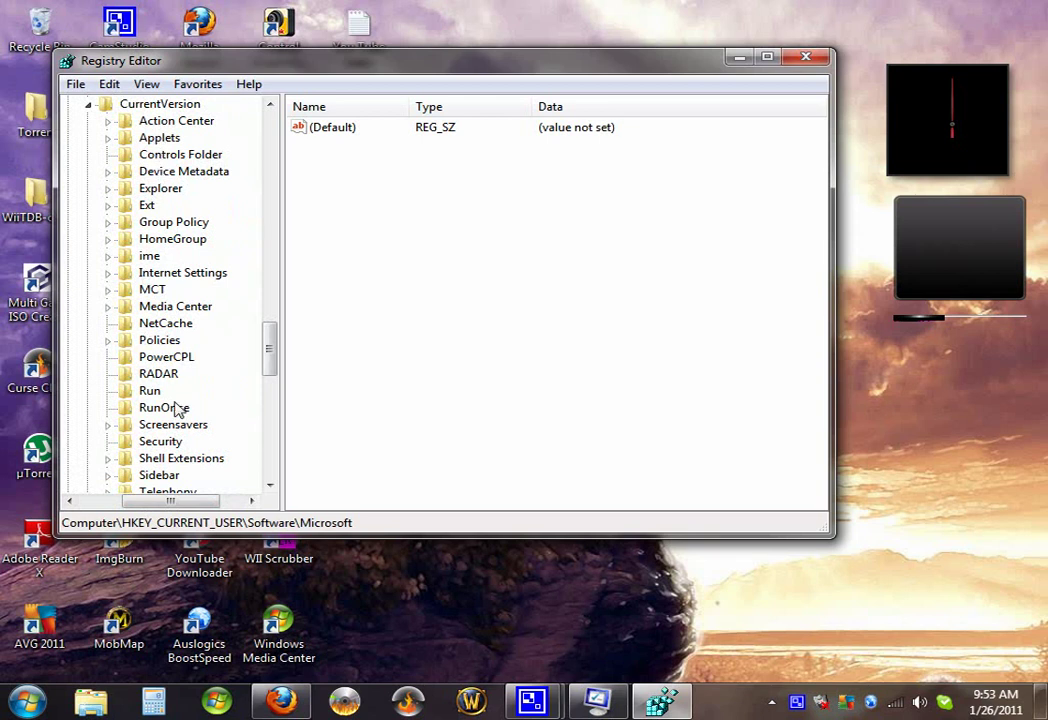
{"action": "scroll", "coordinate": [176, 409], "scroll_direction": "down", "scroll_amount": 3}
{"action": "scroll", "coordinate": [176, 410], "scroll_direction": "up", "scroll_amount": 1}
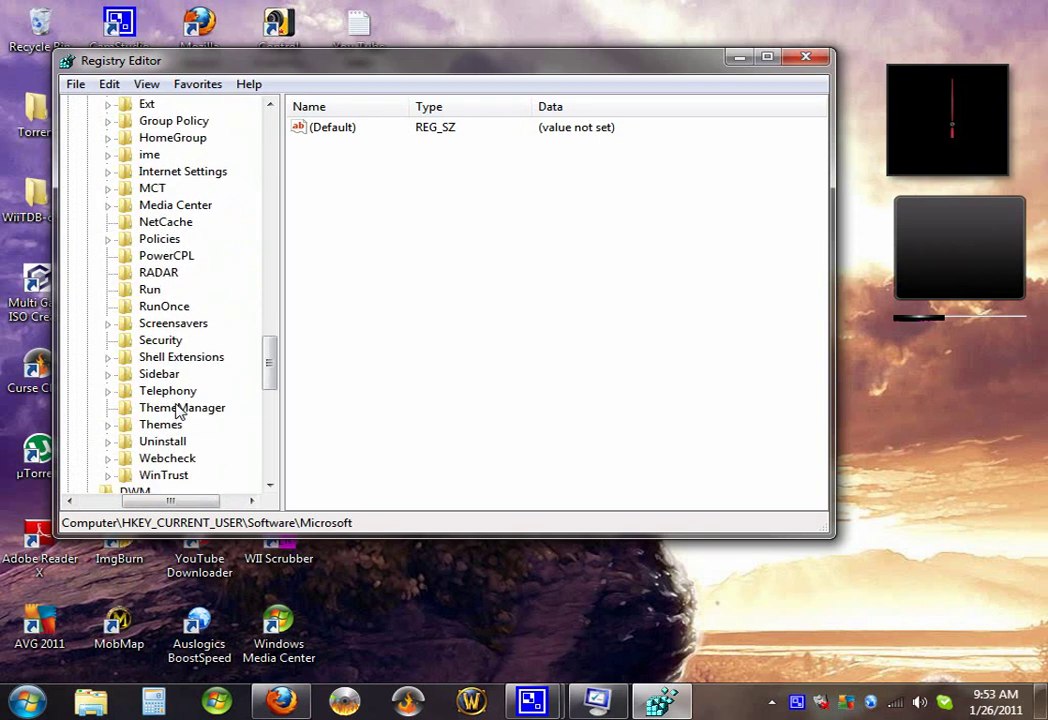
{"action": "scroll", "coordinate": [176, 410], "scroll_direction": "up", "scroll_amount": 2}
{"action": "left_click", "coordinate": [108, 273]}
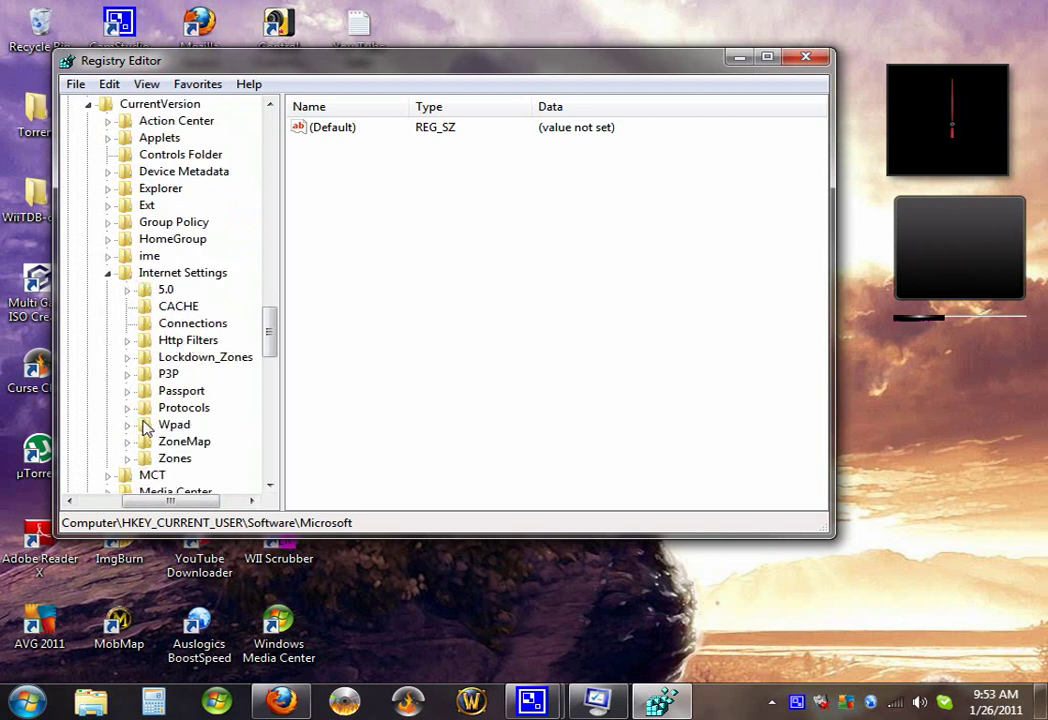
{"action": "left_click", "coordinate": [128, 458]}
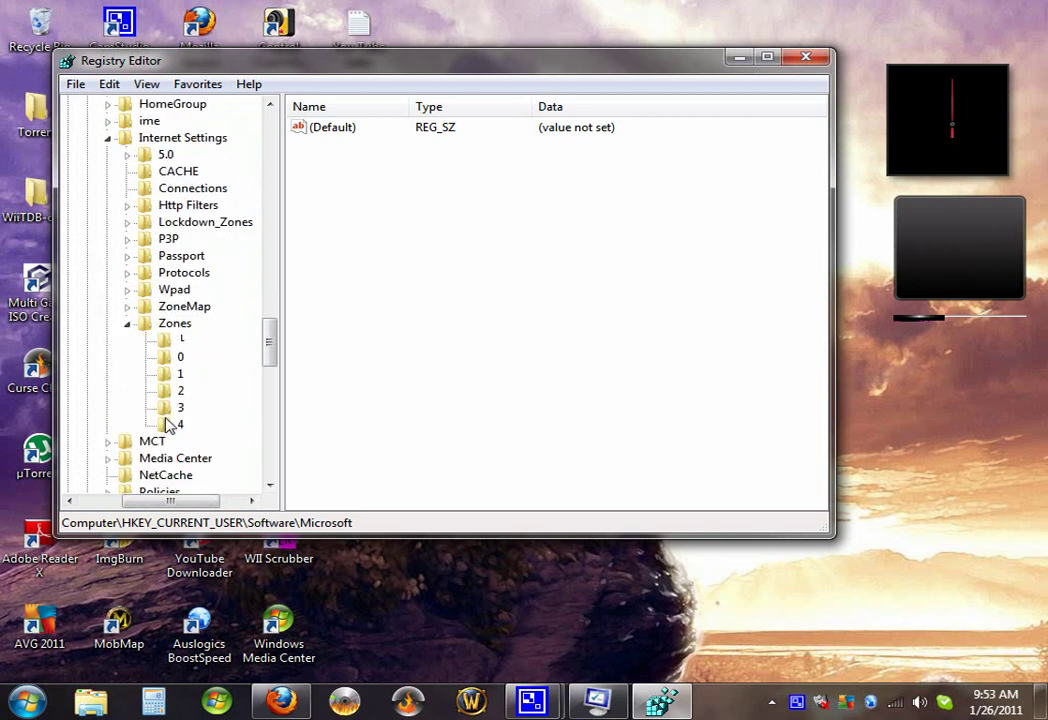
{"action": "left_click", "coordinate": [162, 341]}
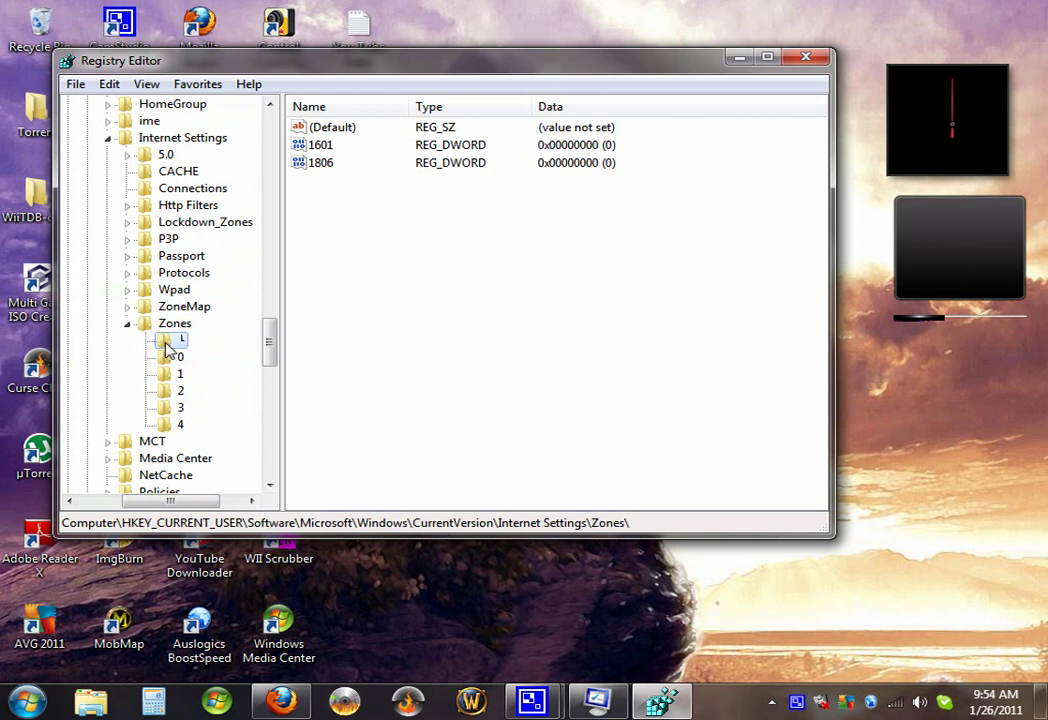
{"action": "right_click", "coordinate": [167, 348]}
Export the selected L key branch to a registration file named 'a' in Documents.
{"action": "left_click", "coordinate": [428, 379]}
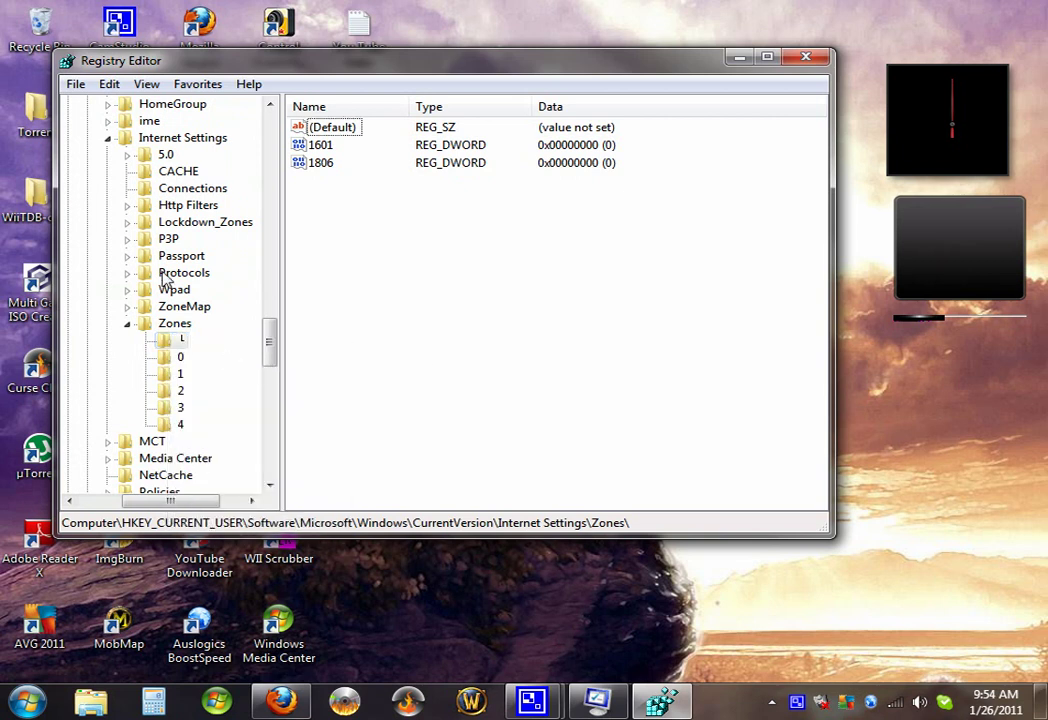
{"action": "left_click", "coordinate": [109, 84]}
{"action": "mouse_move", "coordinate": [78, 88]}
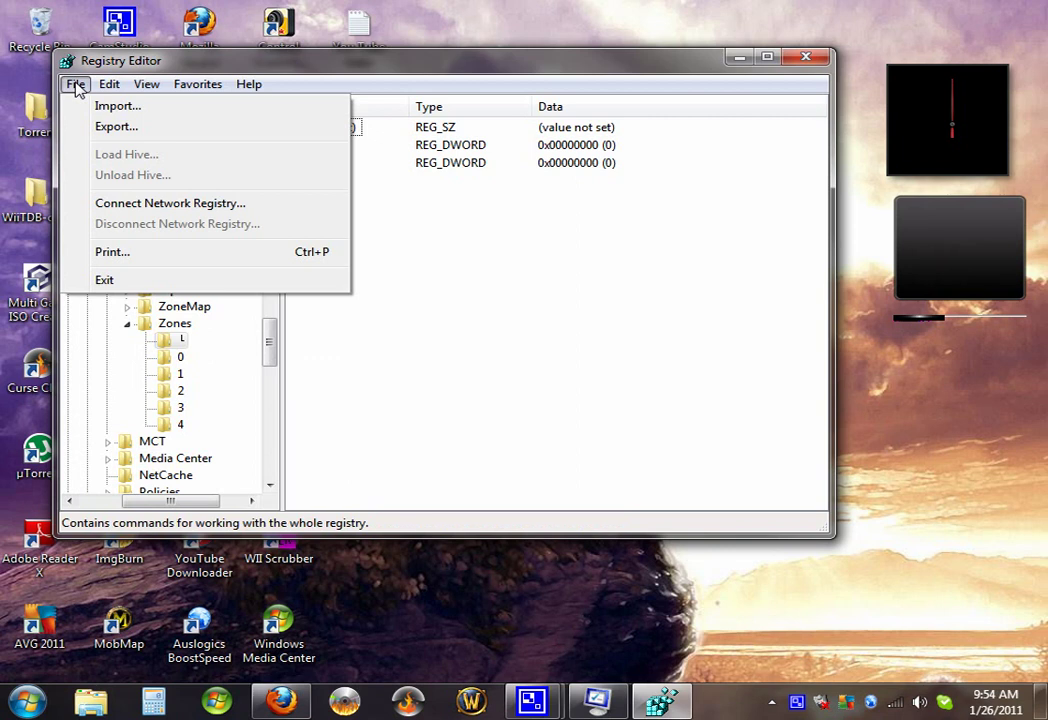
{"action": "mouse_move", "coordinate": [117, 89]}
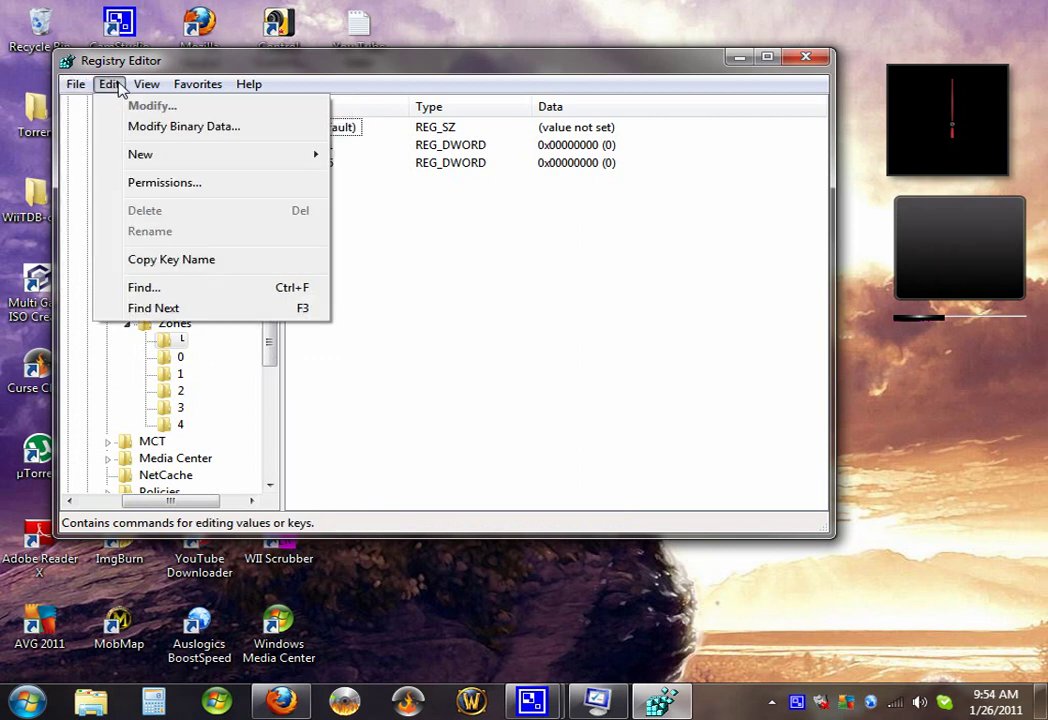
{"action": "mouse_move", "coordinate": [197, 95]}
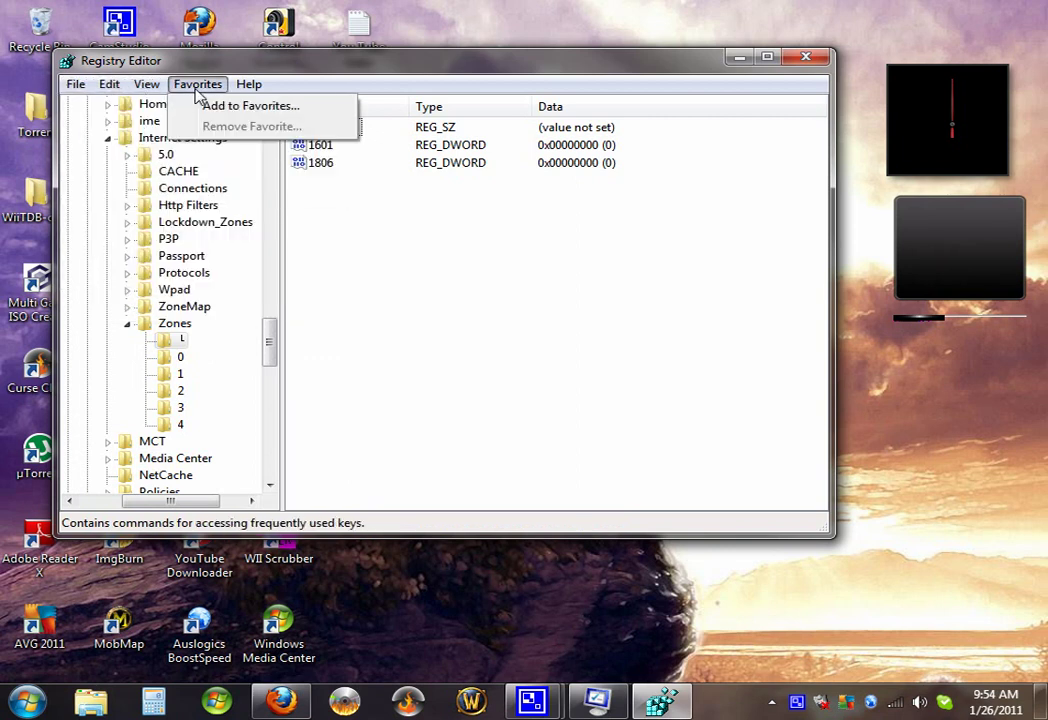
{"action": "mouse_move", "coordinate": [268, 95]}
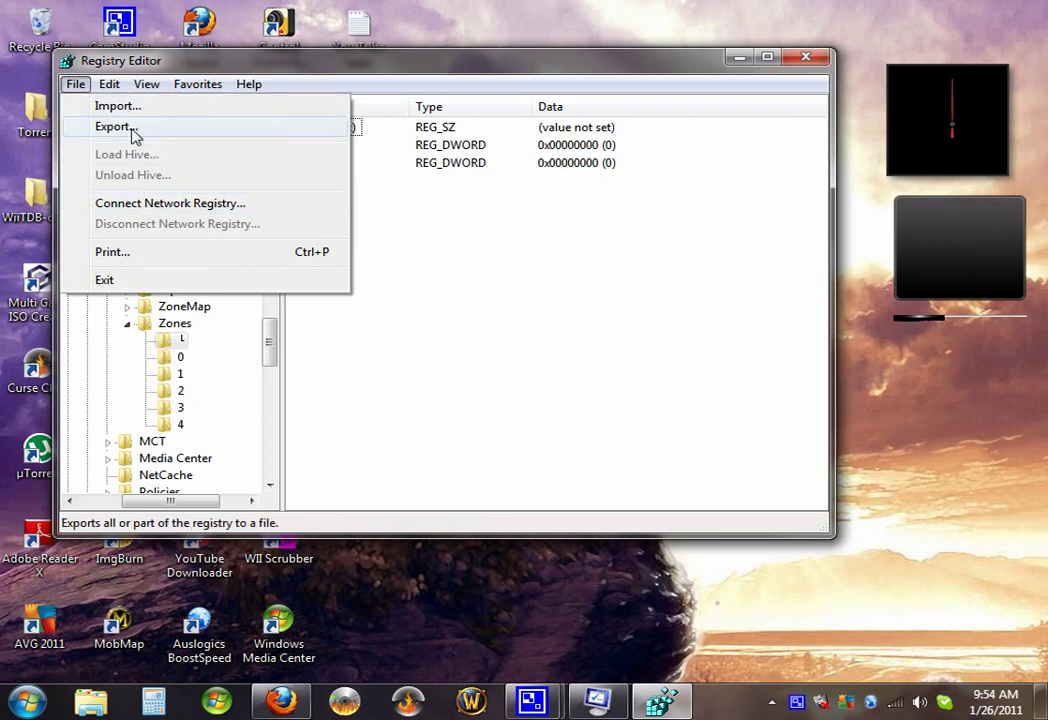
{"action": "key", "text": "Escape"}
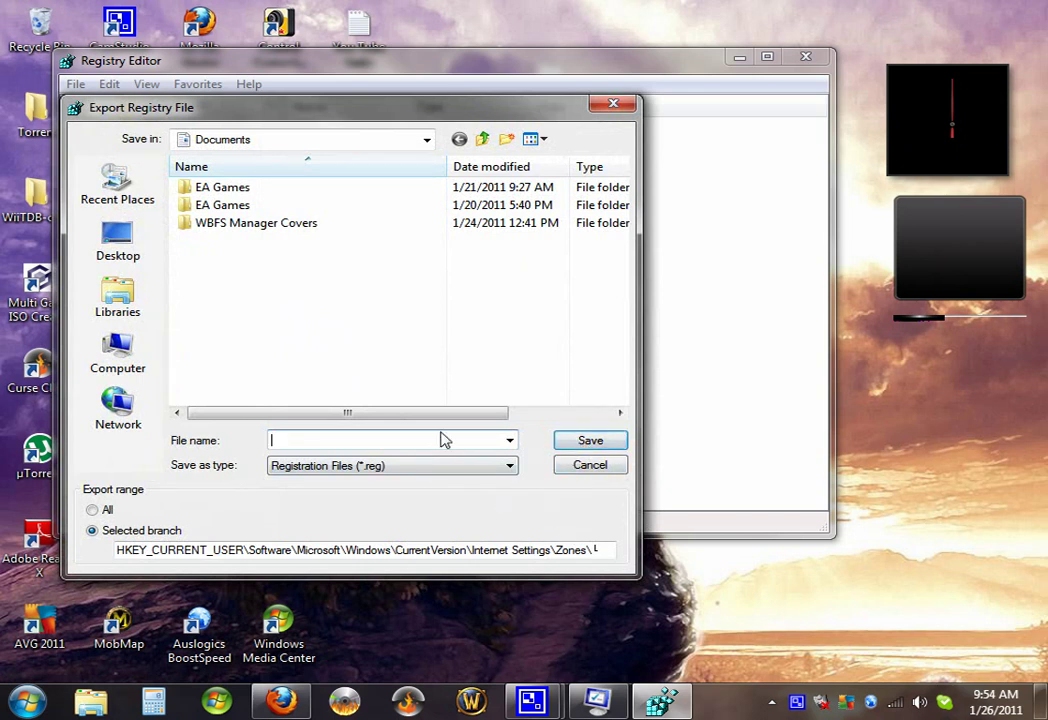
{"action": "type", "text": "a"}
{"action": "left_click", "coordinate": [590, 441]}
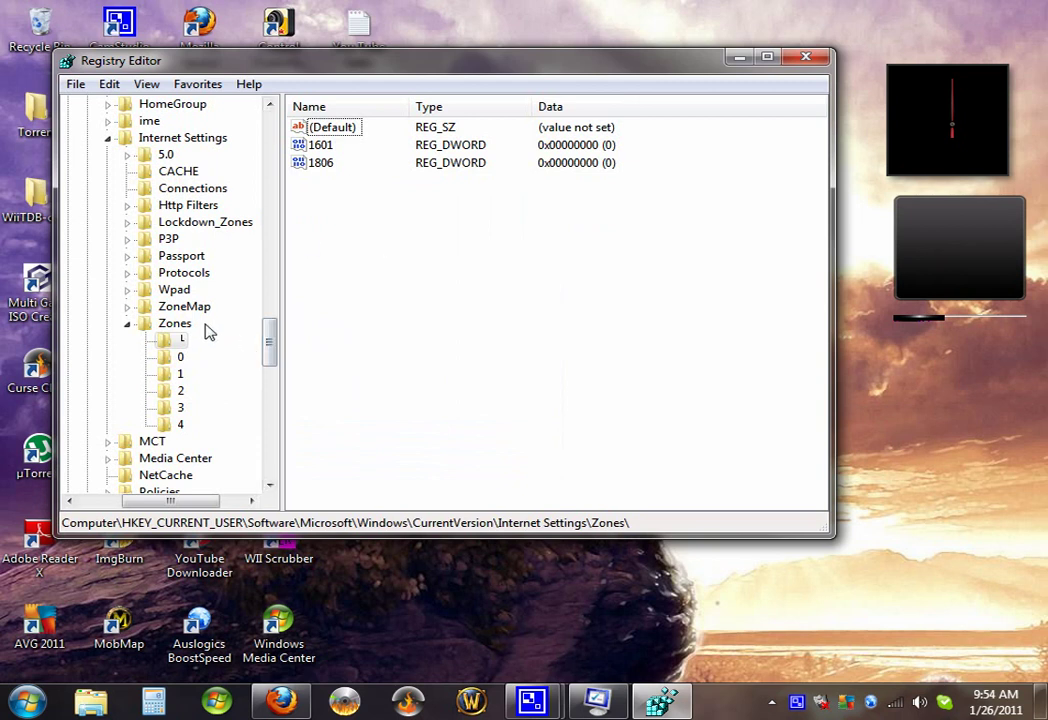
Reopen the Export Registry File window and close it without saving again.
{"action": "left_click", "coordinate": [75, 84]}
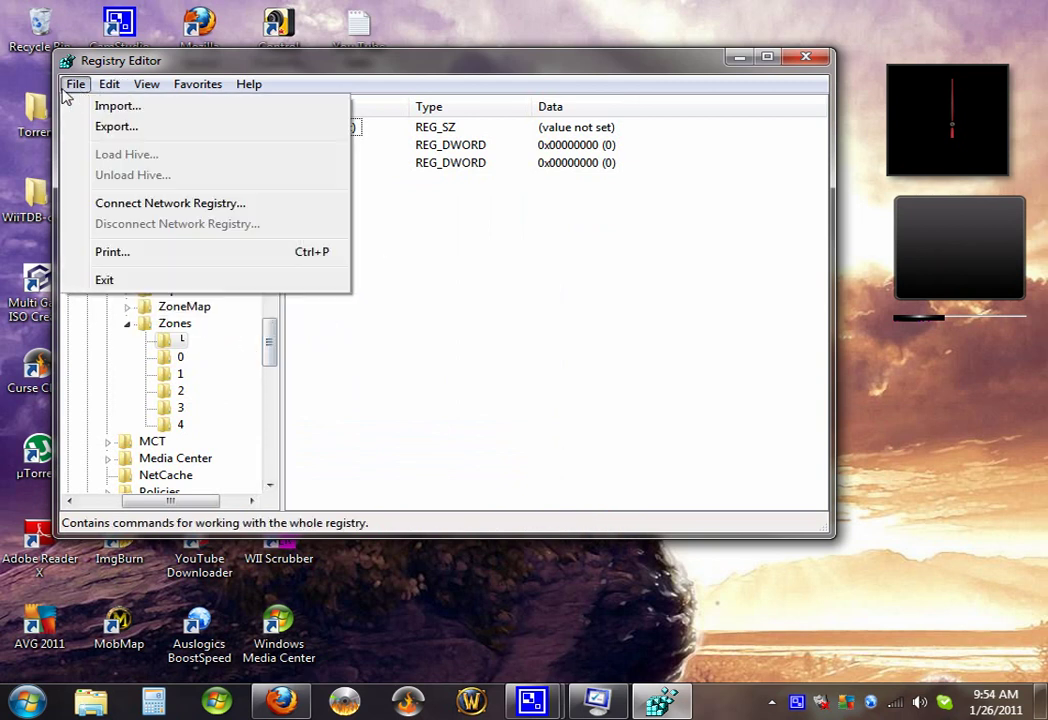
{"action": "left_click", "coordinate": [91, 126]}
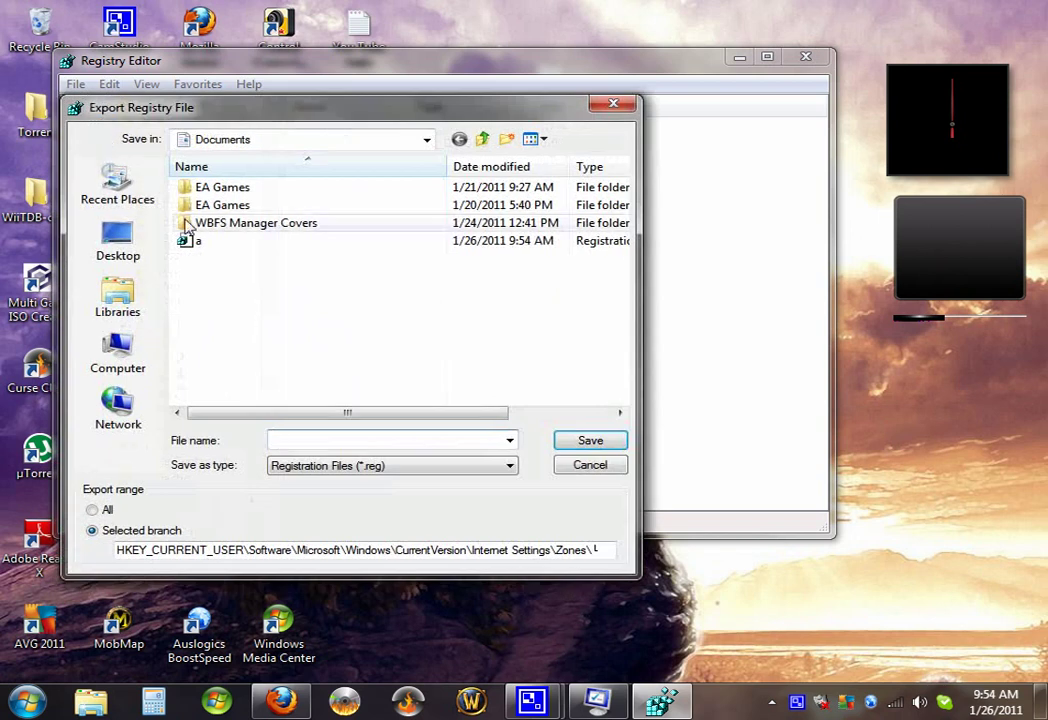
{"action": "left_click", "coordinate": [611, 105]}
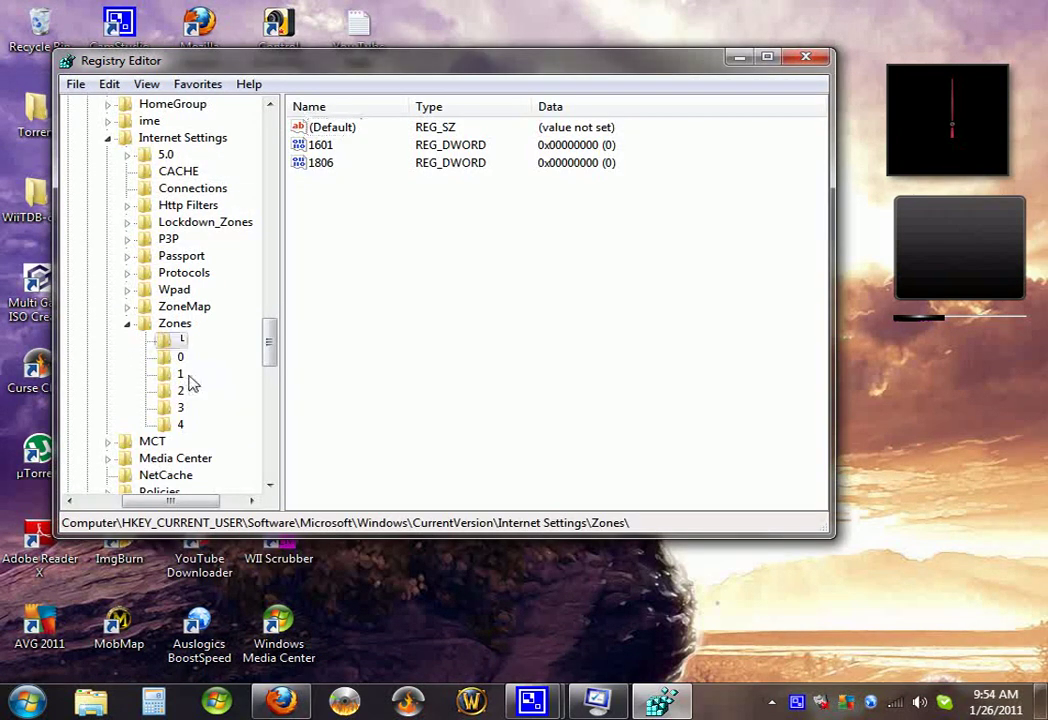
Delete the stray L key from Zones and confirm the permanent deletion.
{"action": "right_click", "coordinate": [172, 345]}
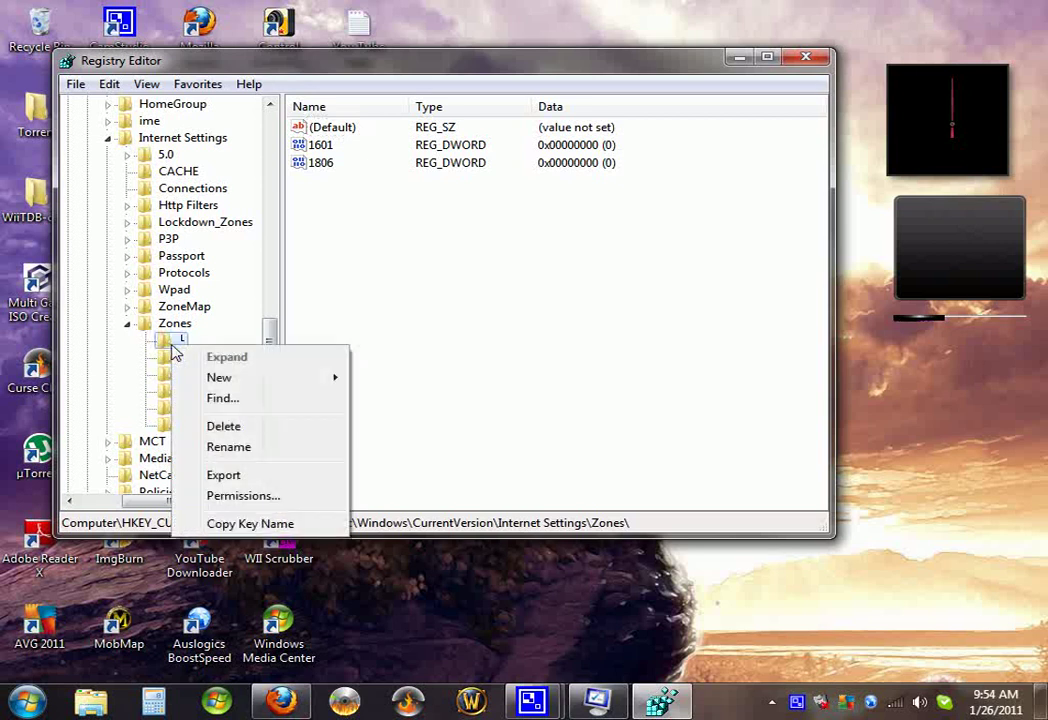
{"action": "left_click", "coordinate": [224, 427]}
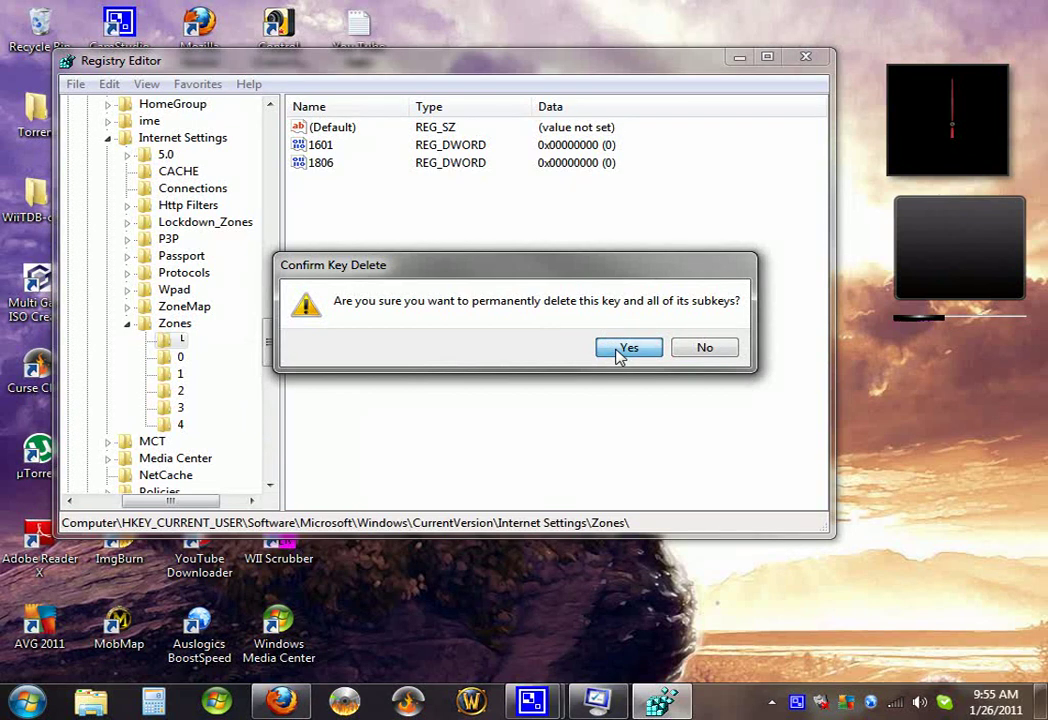
{"action": "left_click", "coordinate": [620, 350]}
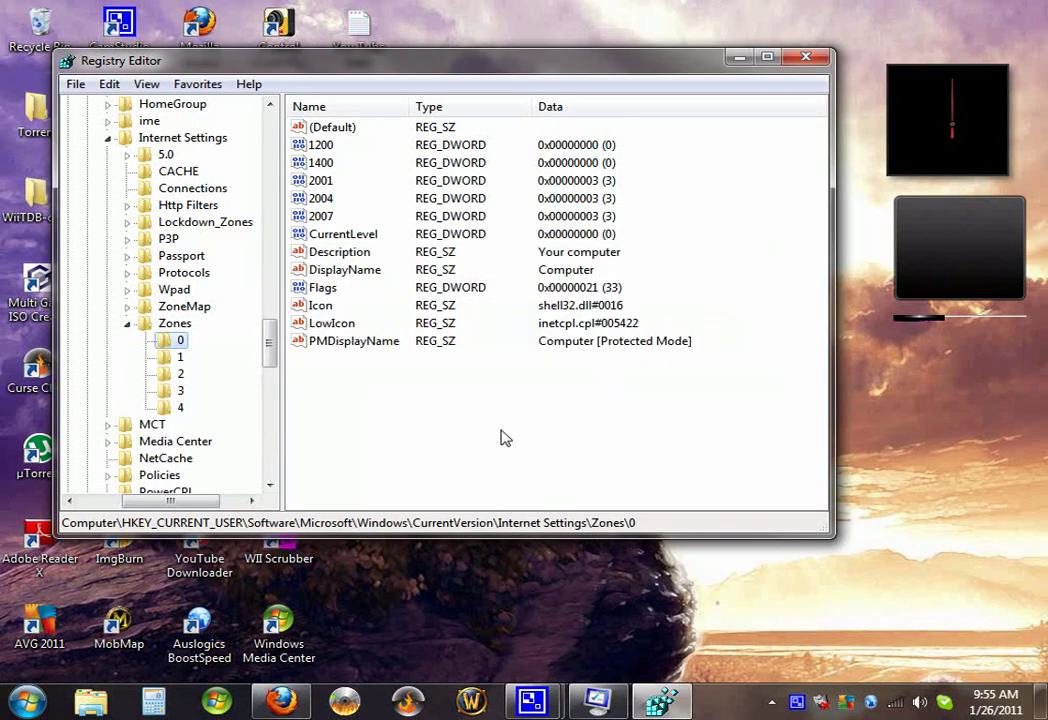
Close Registry Editor and System Configuration, then open Services from Task Manager in Standard view.
{"action": "left_click", "coordinate": [805, 58]}
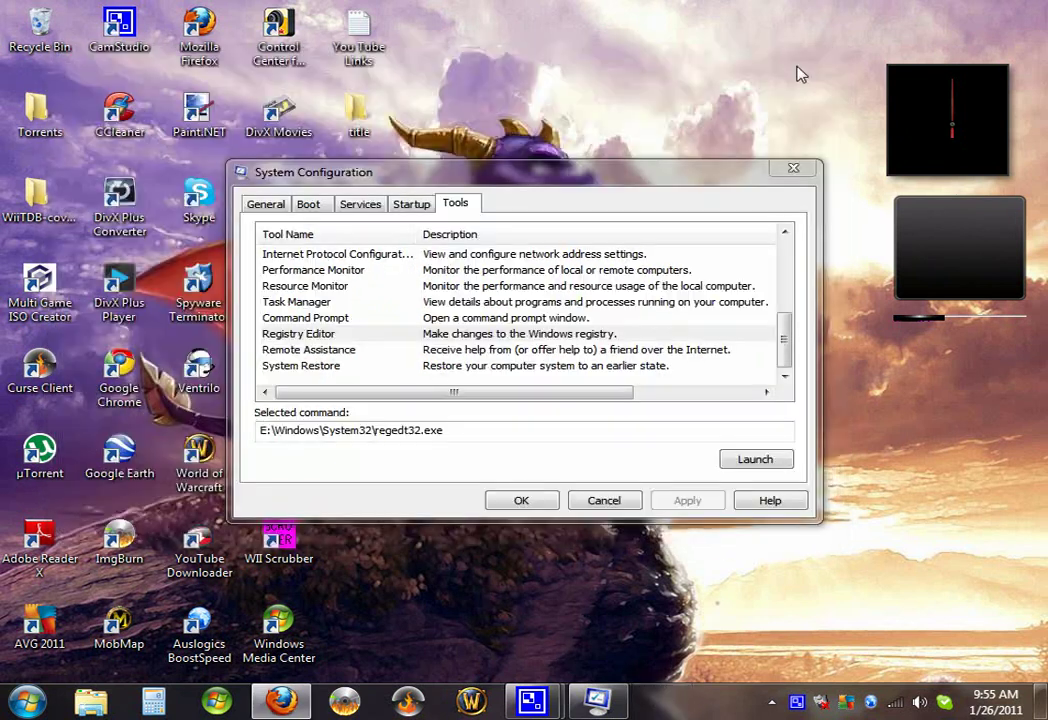
{"action": "left_click", "coordinate": [521, 500]}
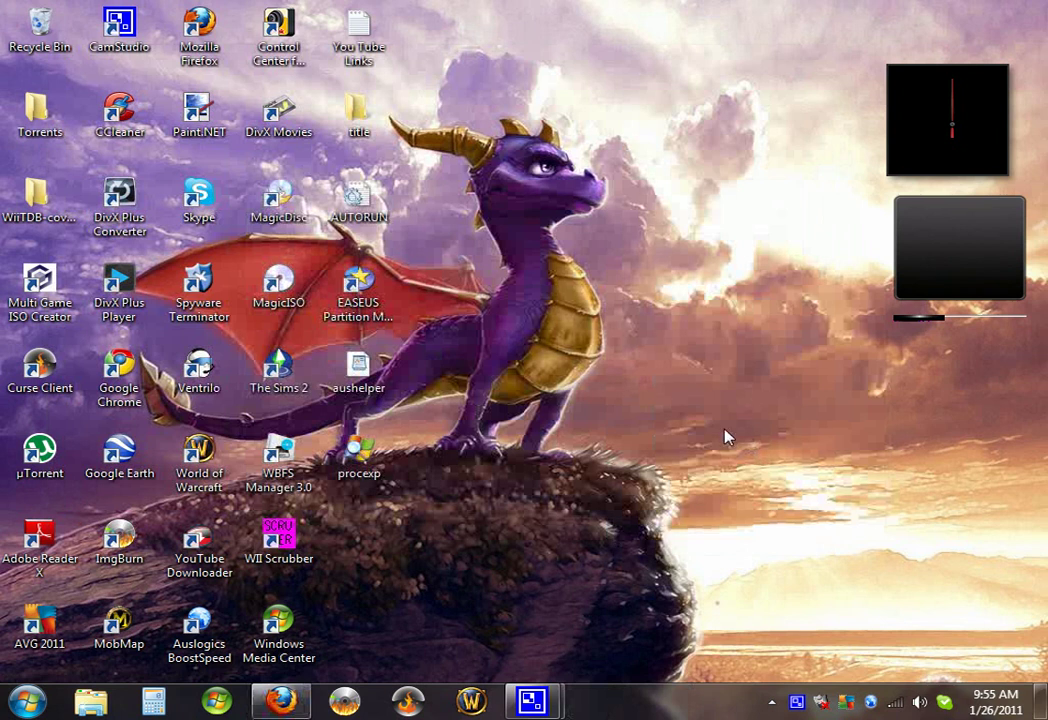
{"action": "right_click", "coordinate": [661, 698]}
{"action": "left_click", "coordinate": [682, 628]}
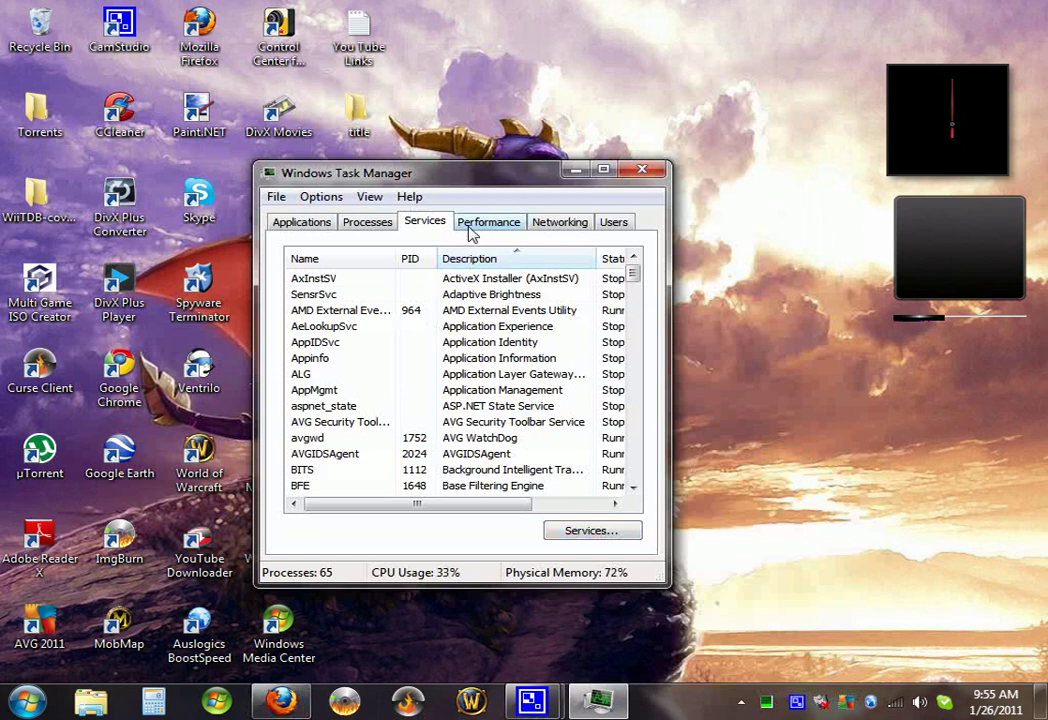
{"action": "left_click", "coordinate": [600, 520]}
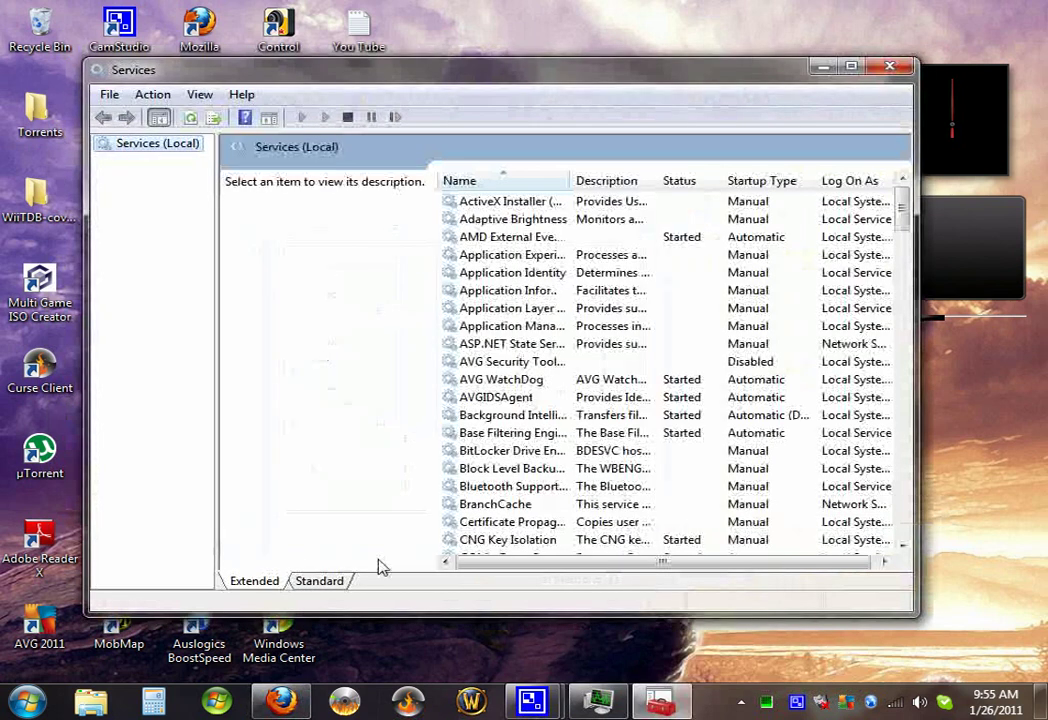
{"action": "left_click", "coordinate": [316, 581]}
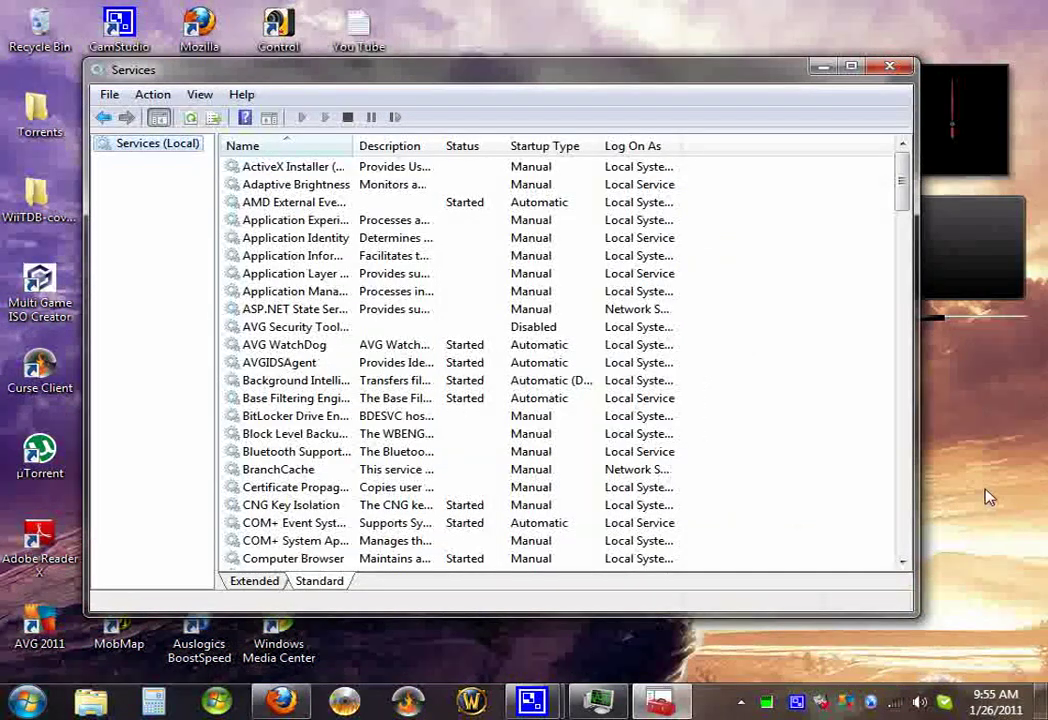
Restart Task Manager and browse its services, selecting AVG Security Toolbar Service and VaultSvc.
{"action": "right_click", "coordinate": [707, 711]}
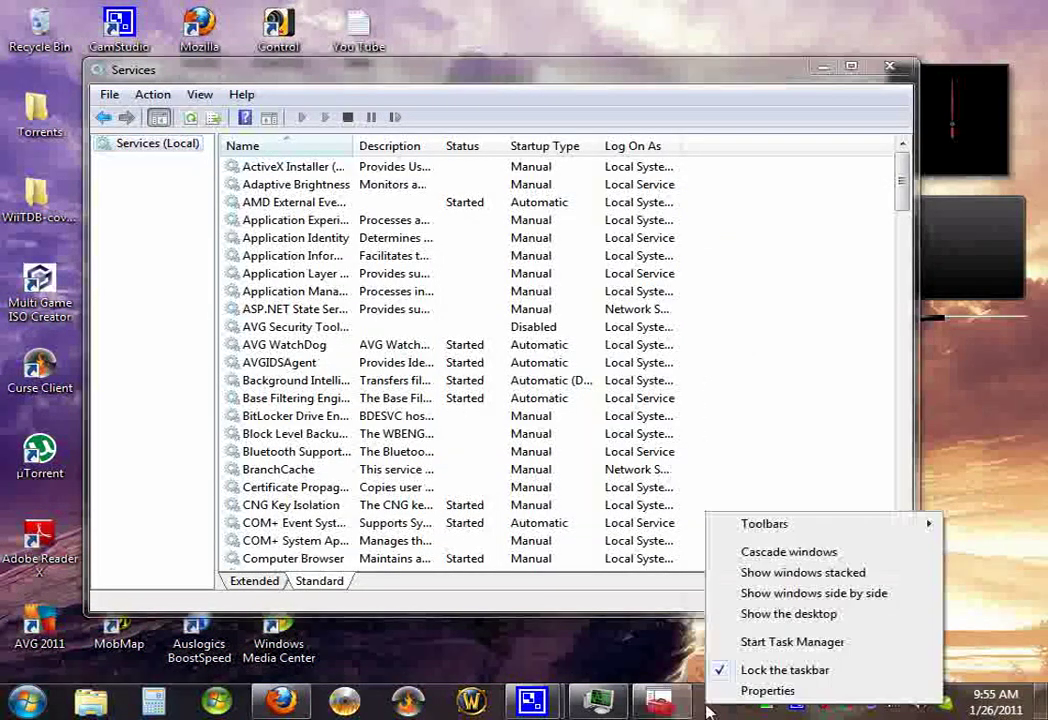
{"action": "left_click", "coordinate": [748, 641]}
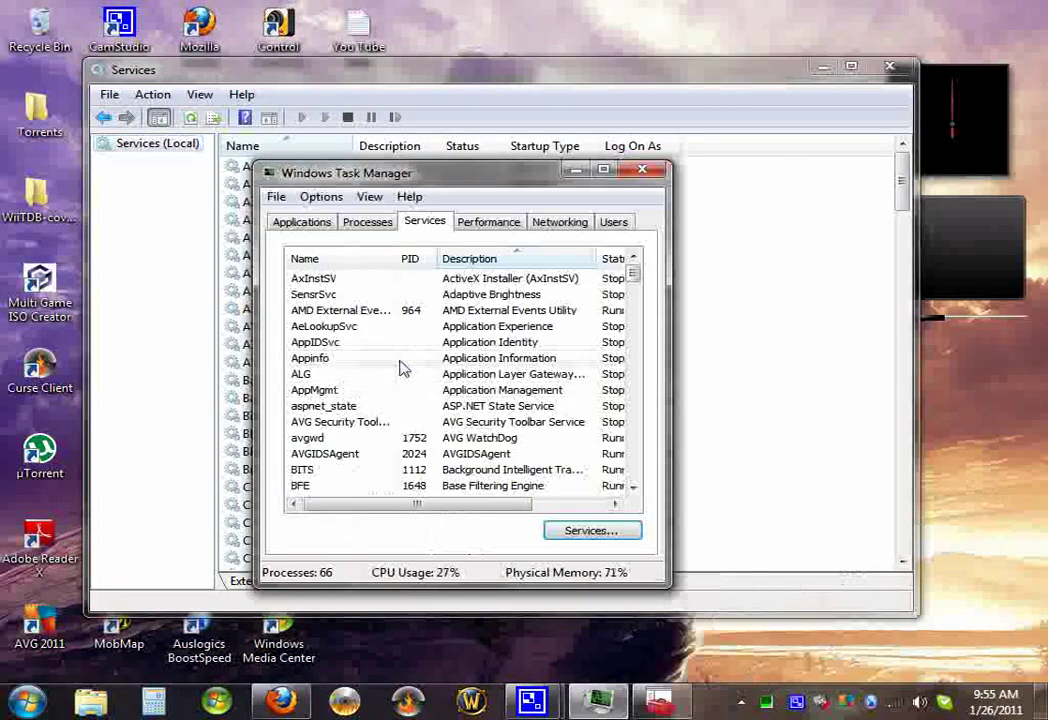
{"action": "left_click", "coordinate": [447, 422]}
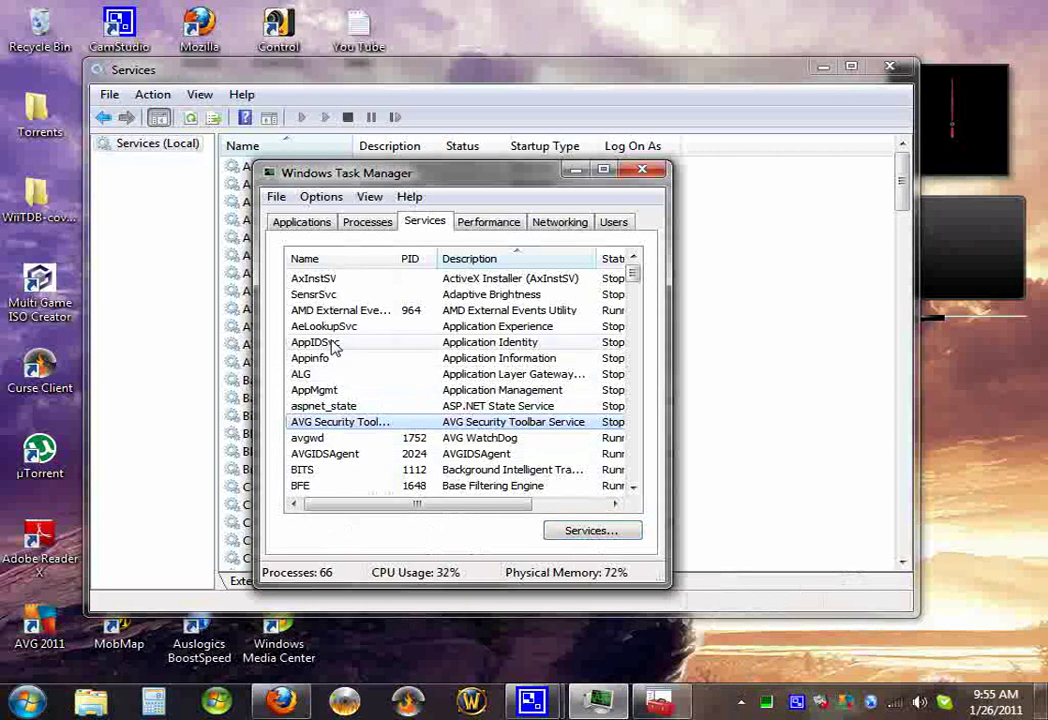
{"action": "scroll", "coordinate": [344, 351], "scroll_direction": "down", "scroll_amount": 5}
{"action": "scroll", "coordinate": [355, 372], "scroll_direction": "up", "scroll_amount": 3}
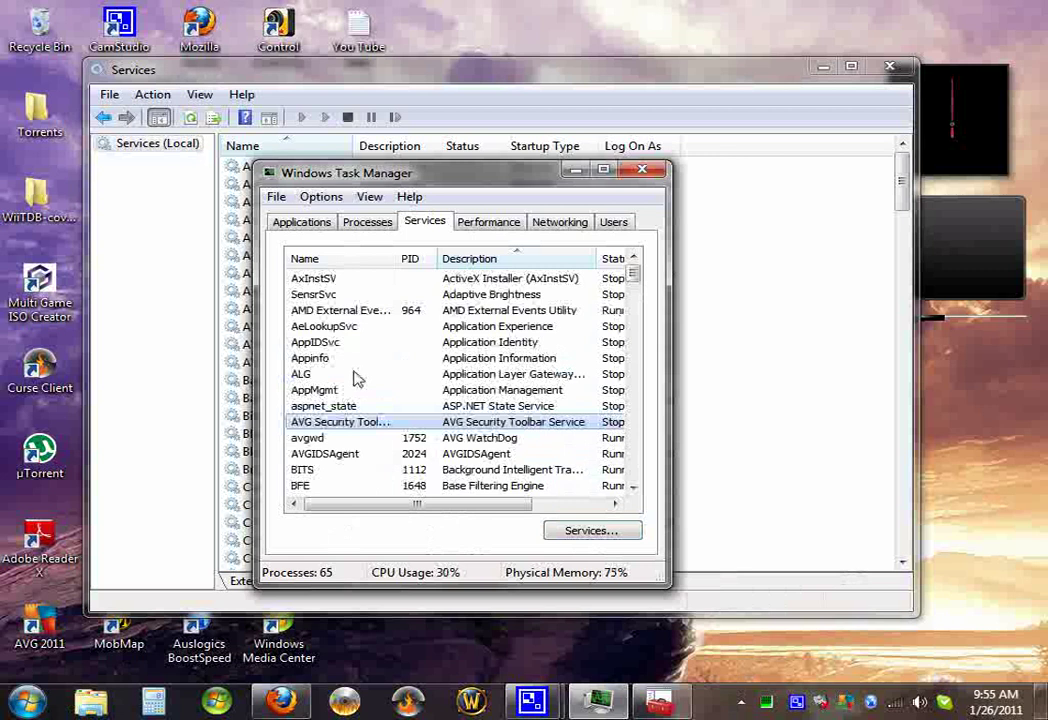
{"action": "scroll", "coordinate": [345, 345], "scroll_direction": "down", "scroll_amount": 4}
{"action": "scroll", "coordinate": [348, 423], "scroll_direction": "up", "scroll_amount": 2}
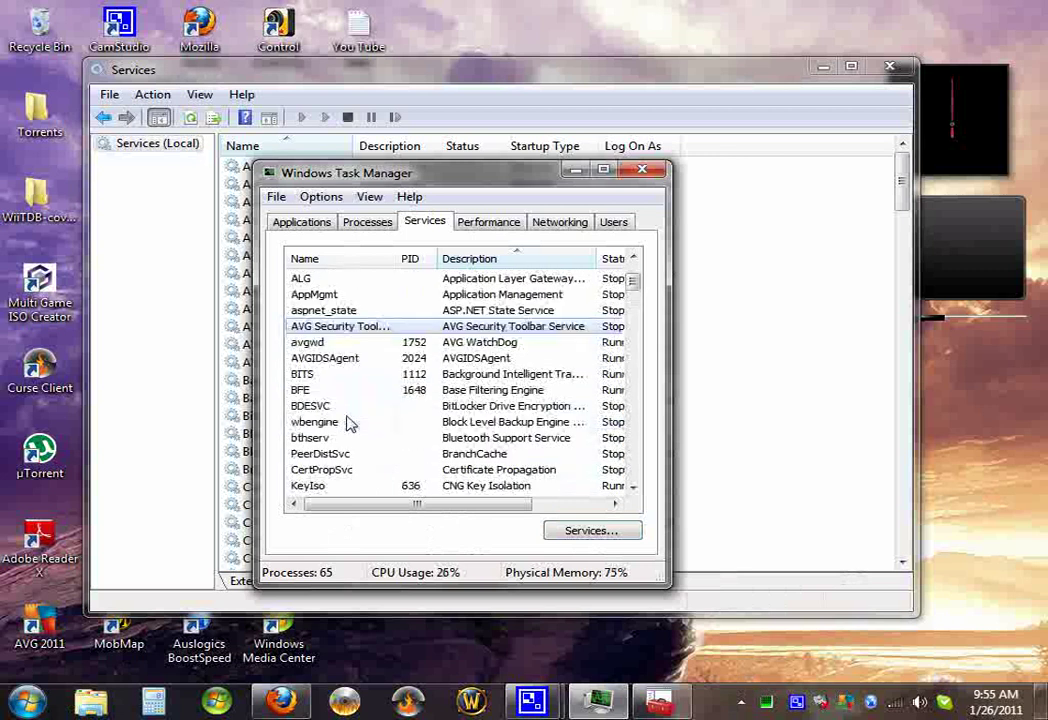
{"action": "scroll", "coordinate": [348, 423], "scroll_direction": "down", "scroll_amount": 1}
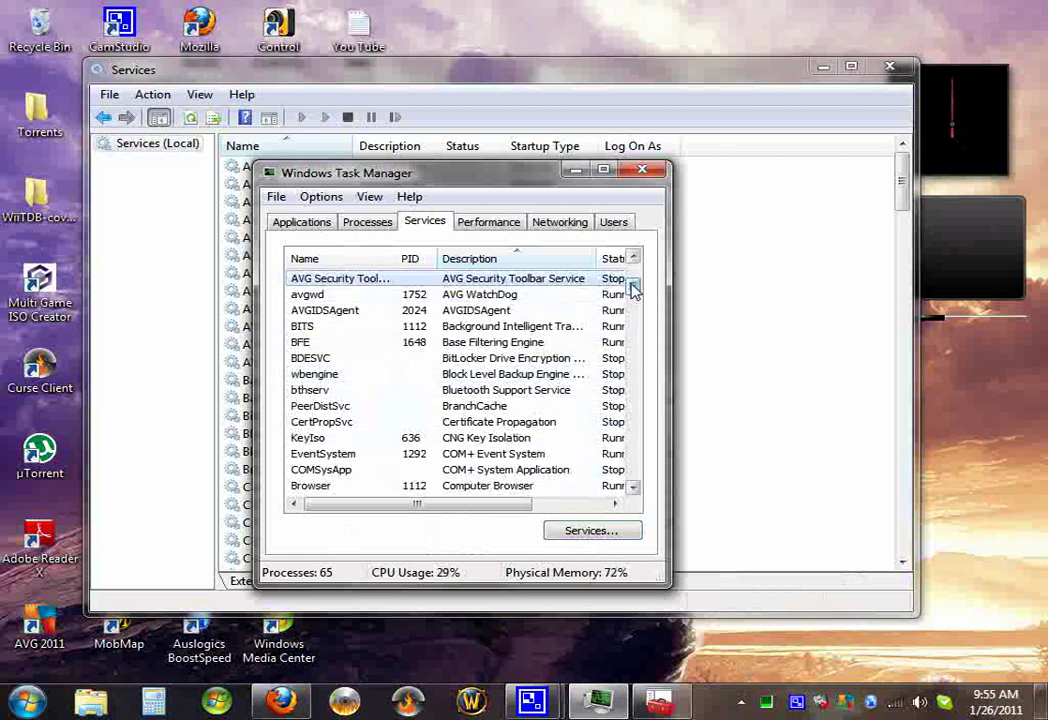
{"action": "left_click_drag", "start_coordinate": [633, 287], "coordinate": [636, 297]}
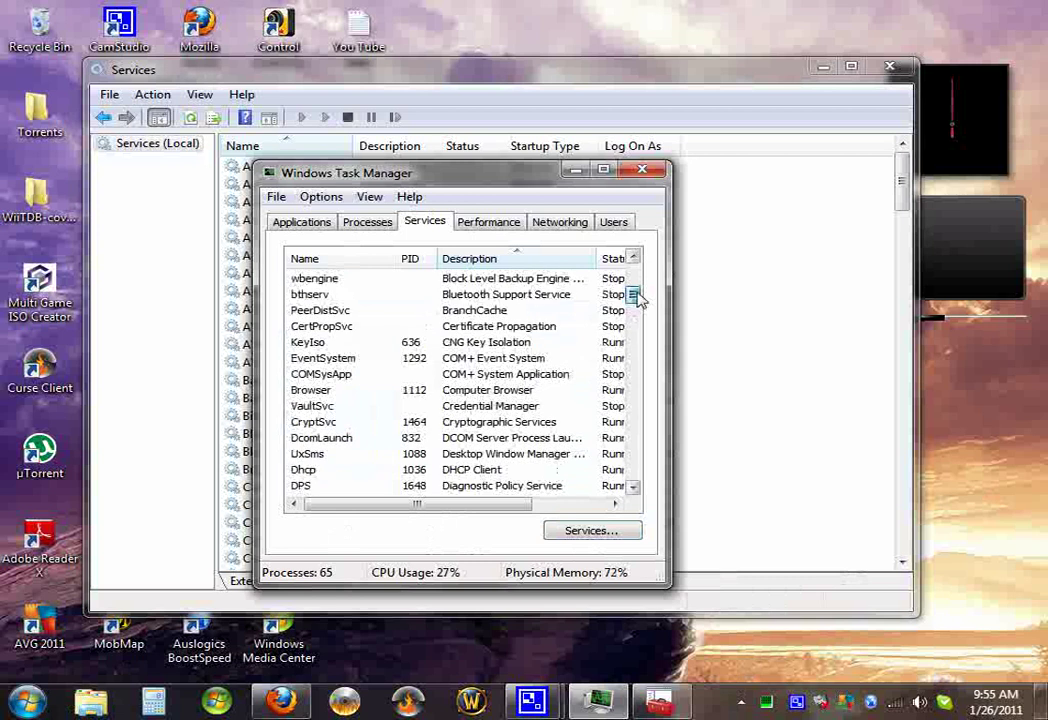
{"action": "left_click", "coordinate": [457, 408]}
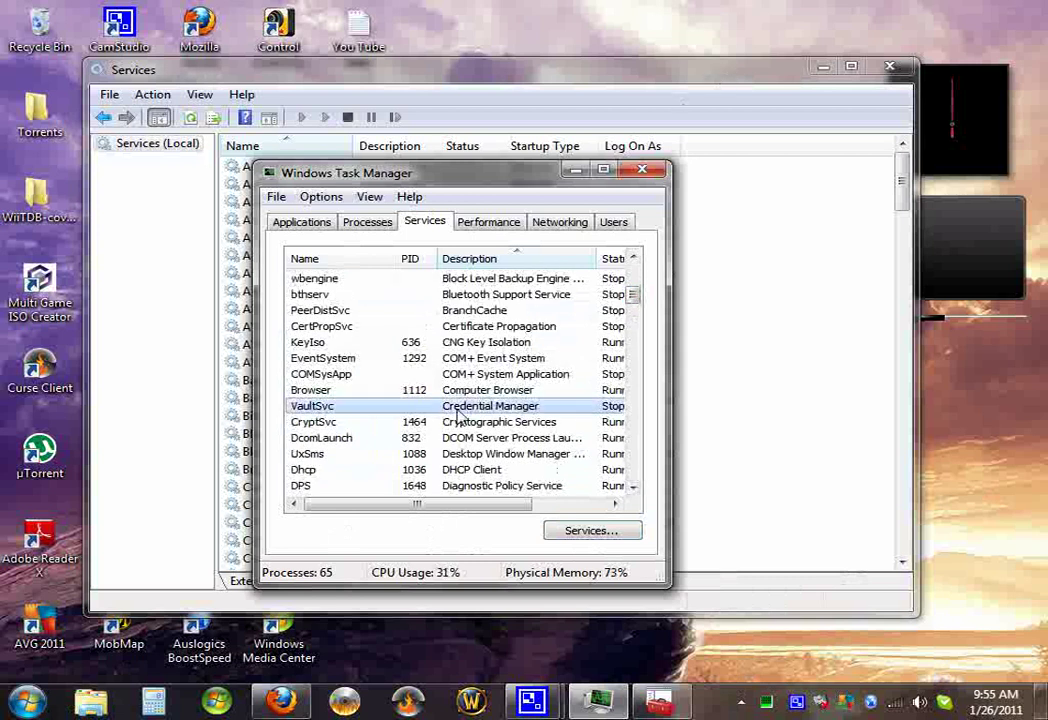
Toggle Task Manager to compact view and back, then show the Processes list.
{"action": "double_click", "coordinate": [378, 236]}
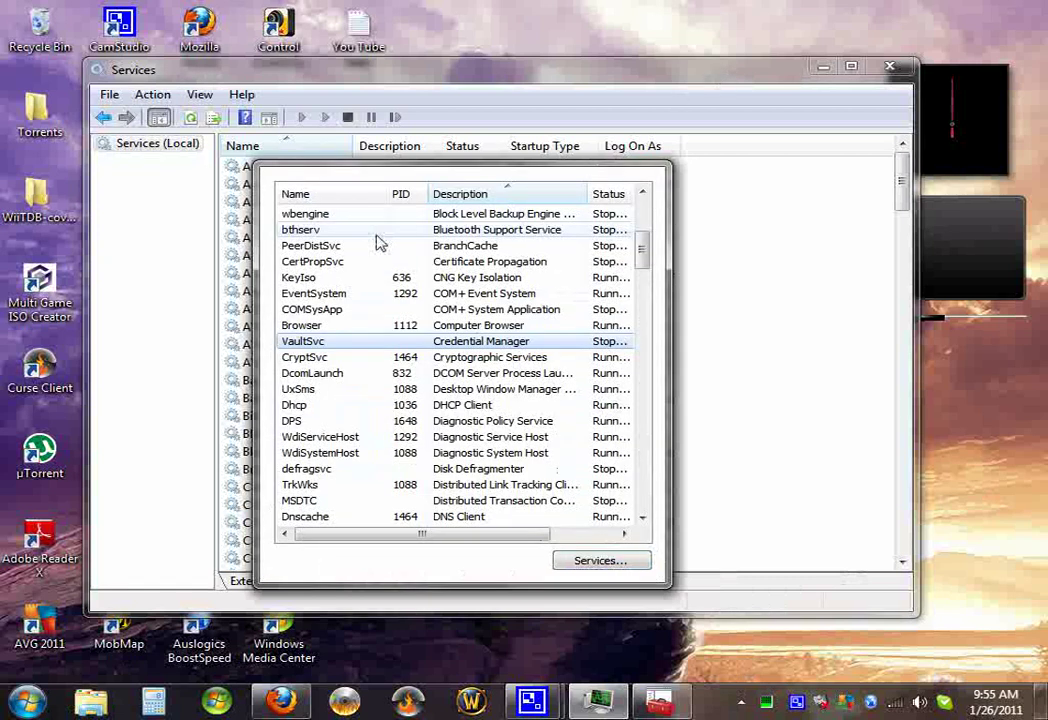
{"action": "double_click", "coordinate": [412, 181]}
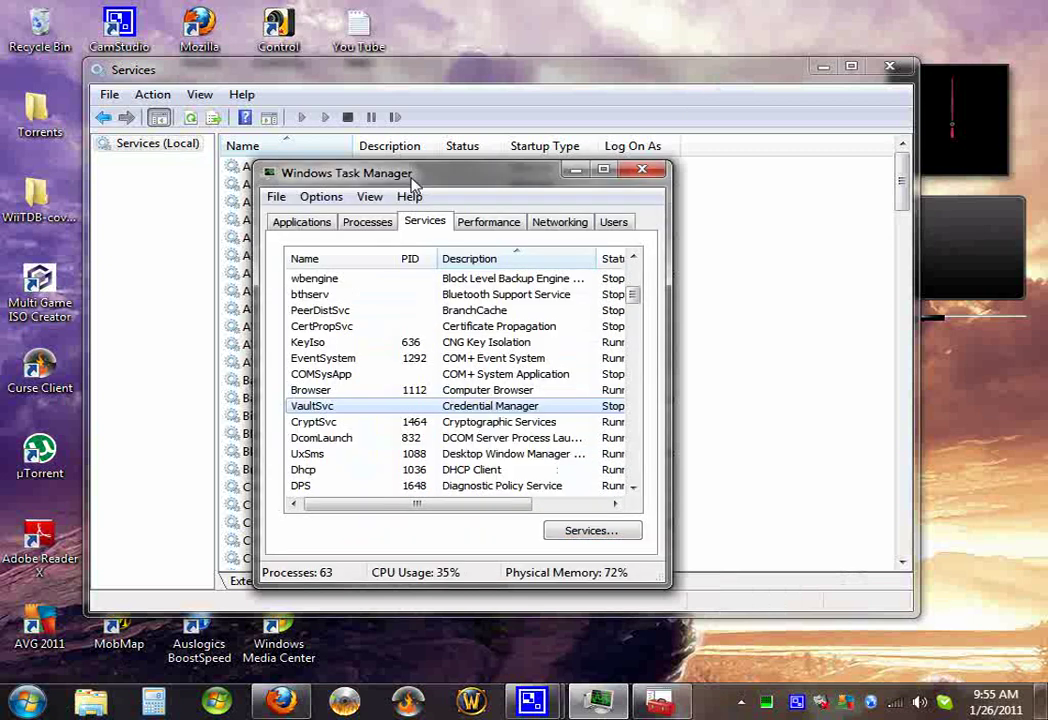
{"action": "left_click", "coordinate": [367, 221]}
Scroll the process list past explorer.exe, Skype.exe and mmc.exe to select sidebar.exe.
{"action": "left_click", "coordinate": [380, 422]}
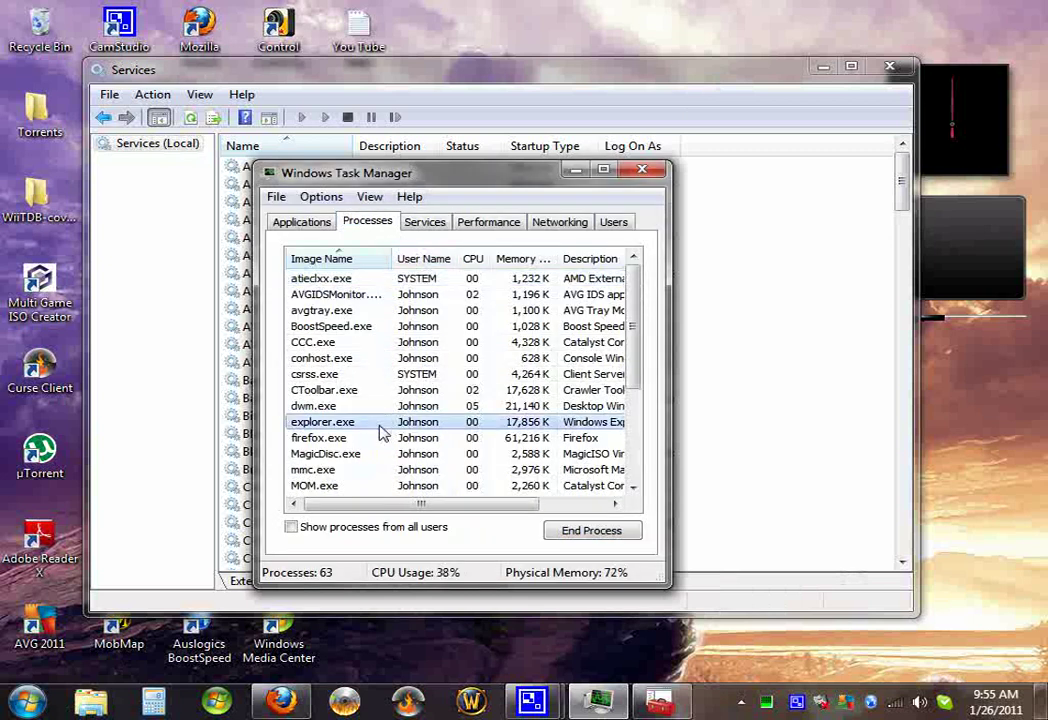
{"action": "scroll", "coordinate": [381, 440], "scroll_direction": "down", "scroll_amount": 1}
{"action": "scroll", "coordinate": [368, 402], "scroll_direction": "down", "scroll_amount": 1}
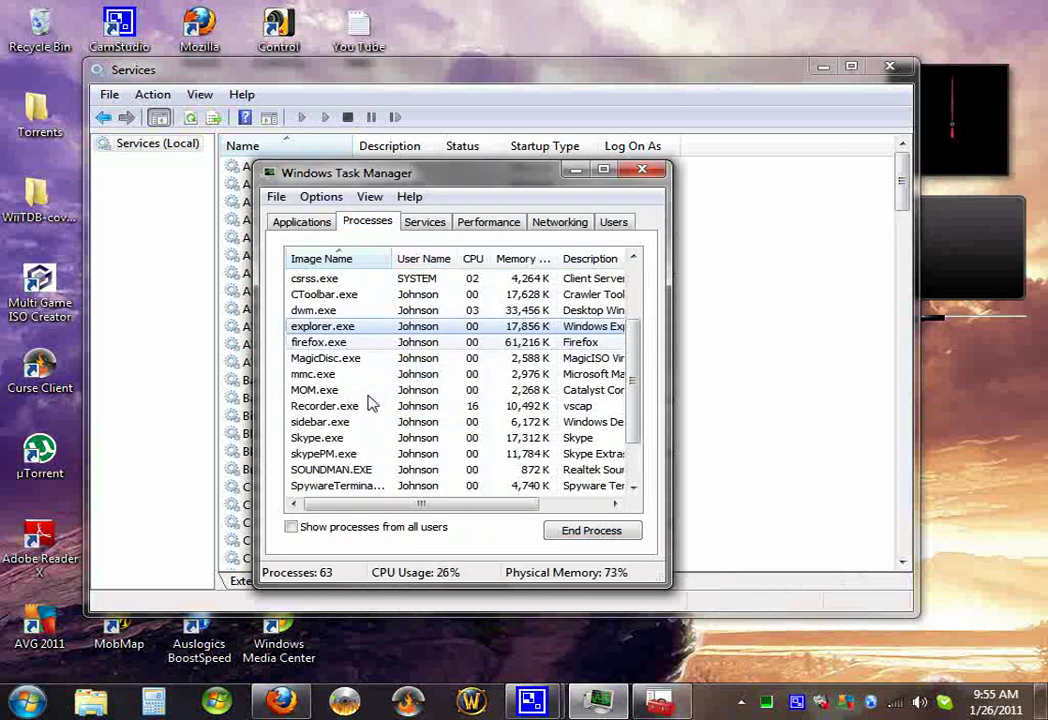
{"action": "left_click", "coordinate": [358, 438]}
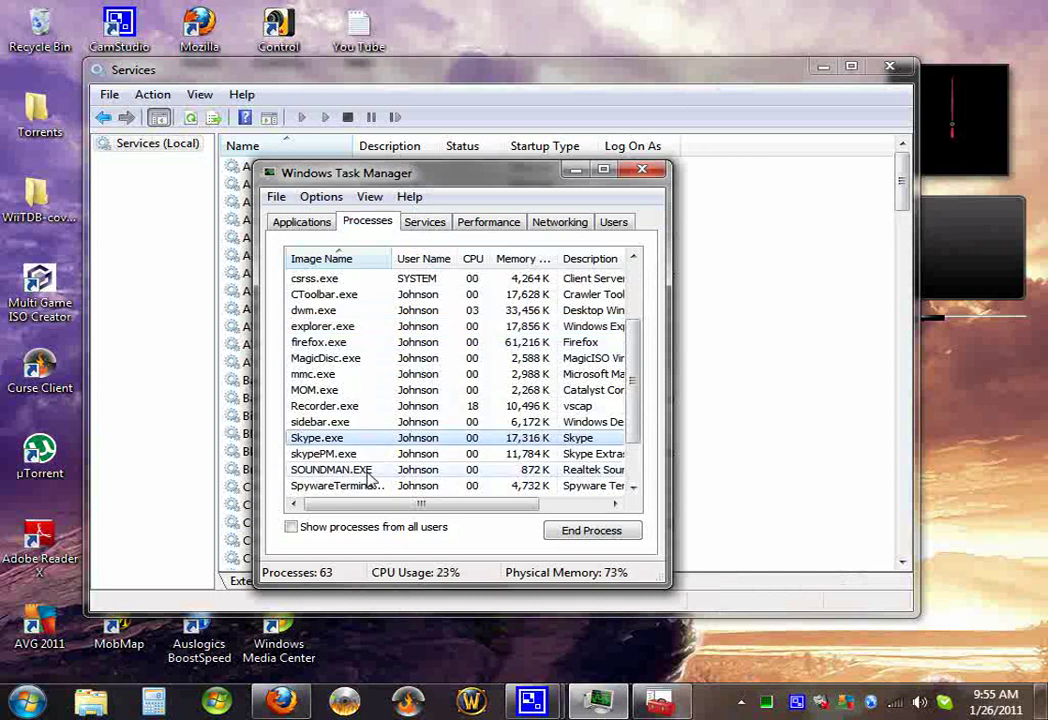
{"action": "scroll", "coordinate": [358, 380], "scroll_direction": "up", "scroll_amount": 2}
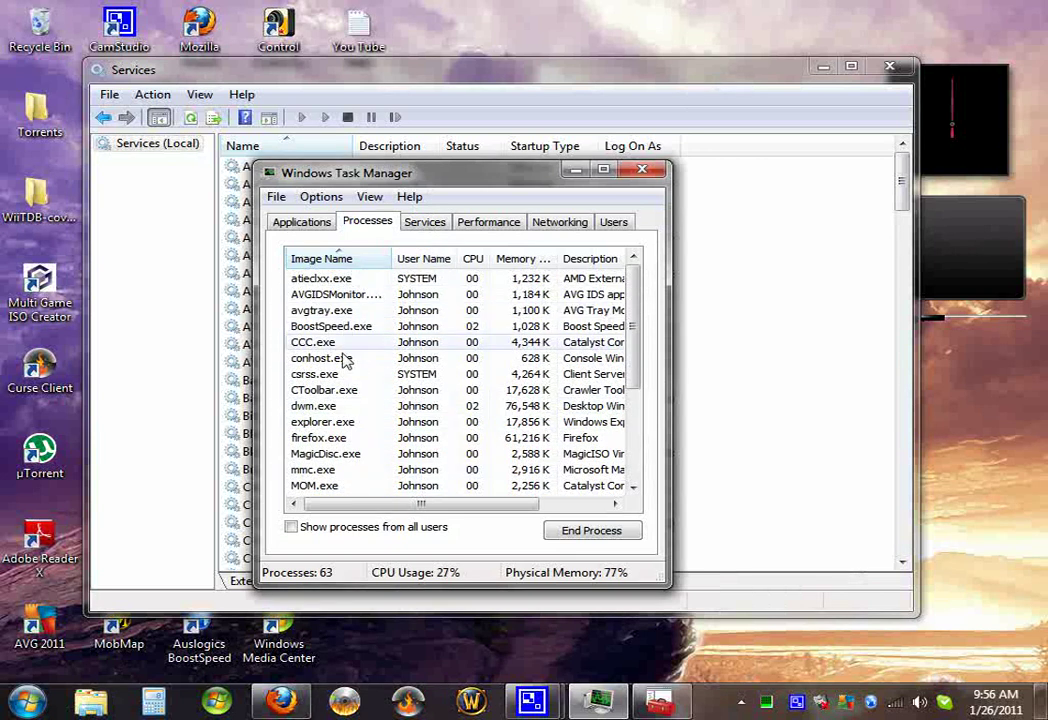
{"action": "left_click", "coordinate": [339, 471]}
{"action": "scroll", "coordinate": [345, 470], "scroll_direction": "down", "scroll_amount": 2}
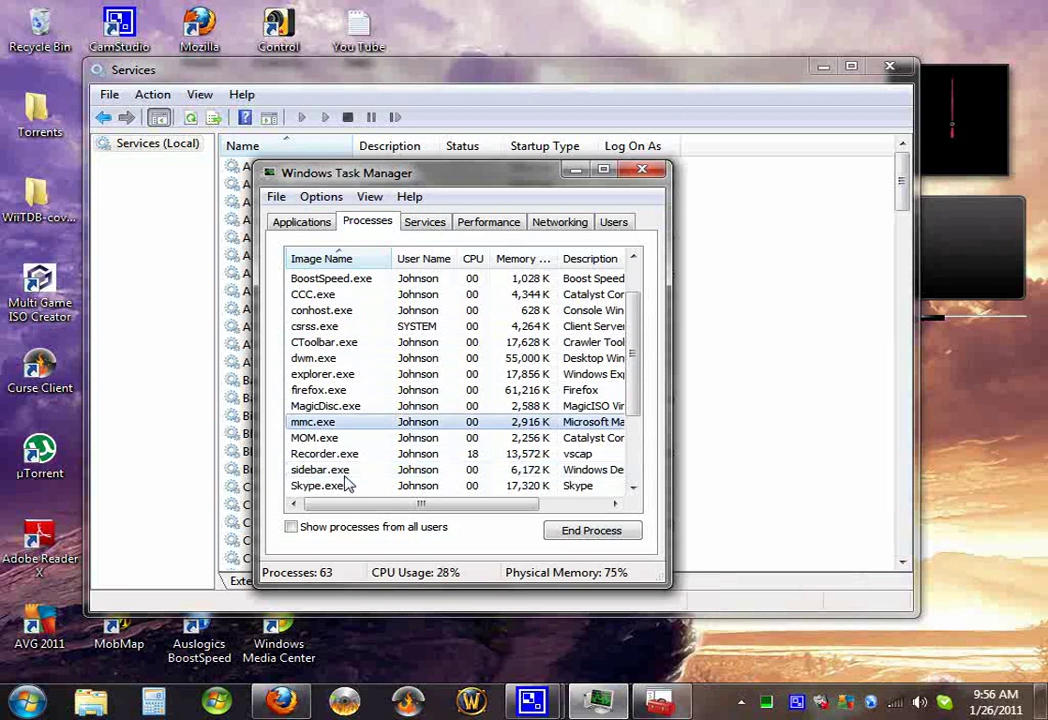
{"action": "left_click", "coordinate": [345, 422]}
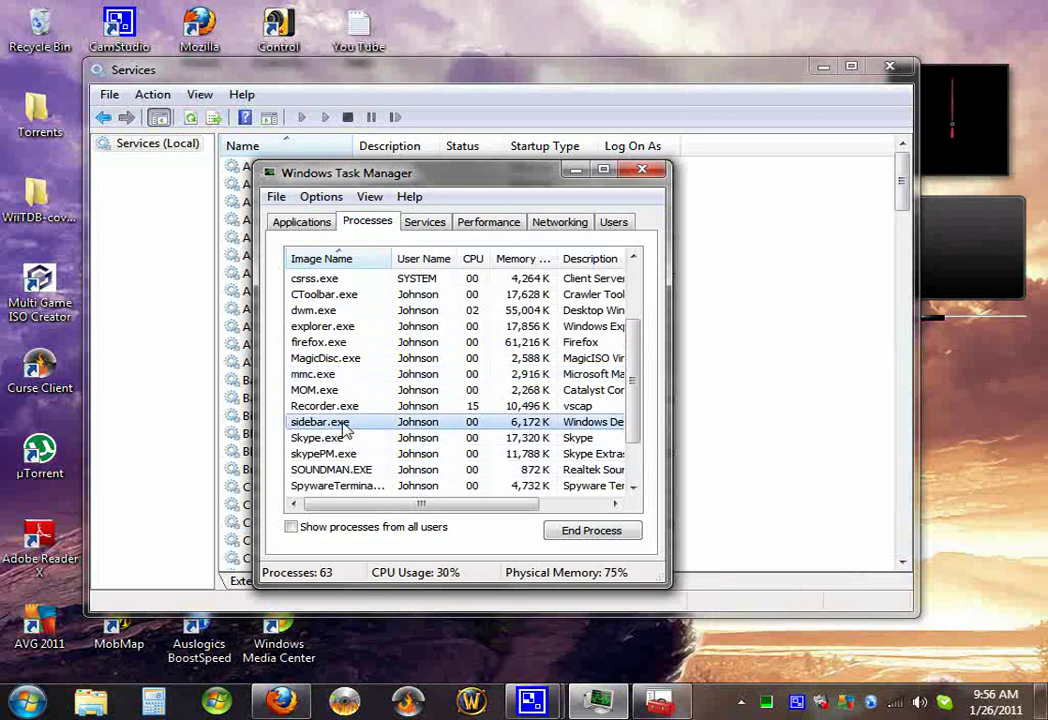
Cancel an End Process attempt and open sidebar.exe's file location in Explorer instead.
{"action": "right_click", "coordinate": [345, 425]}
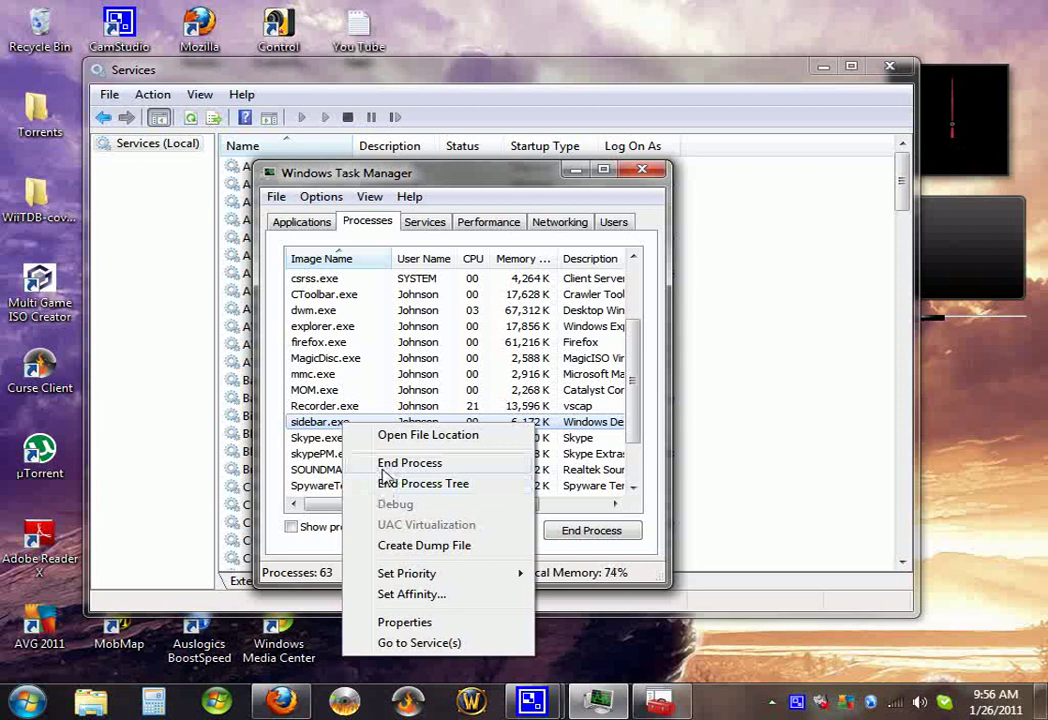
{"action": "left_click", "coordinate": [390, 464]}
{"action": "left_click", "coordinate": [650, 381]}
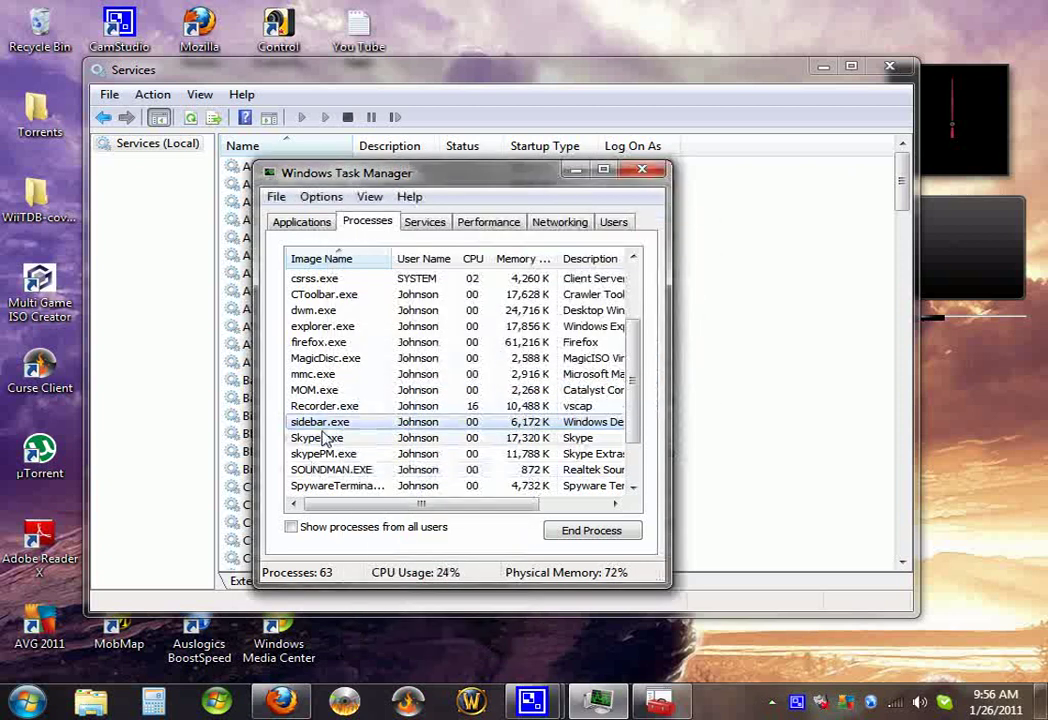
{"action": "right_click", "coordinate": [325, 432]}
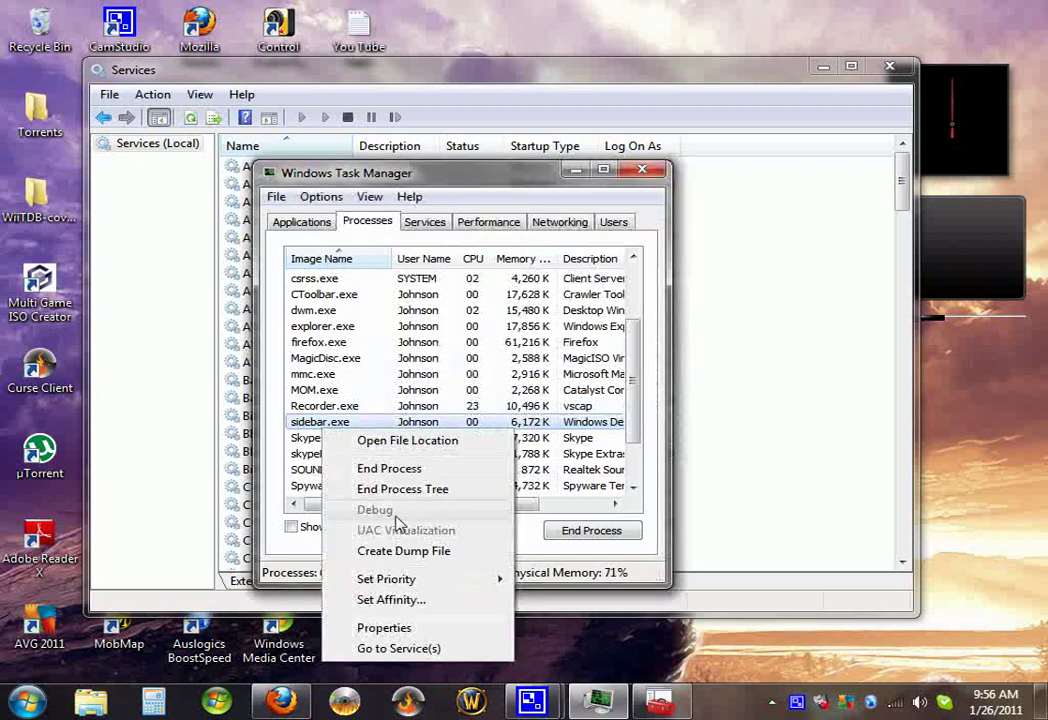
{"action": "left_click", "coordinate": [391, 442]}
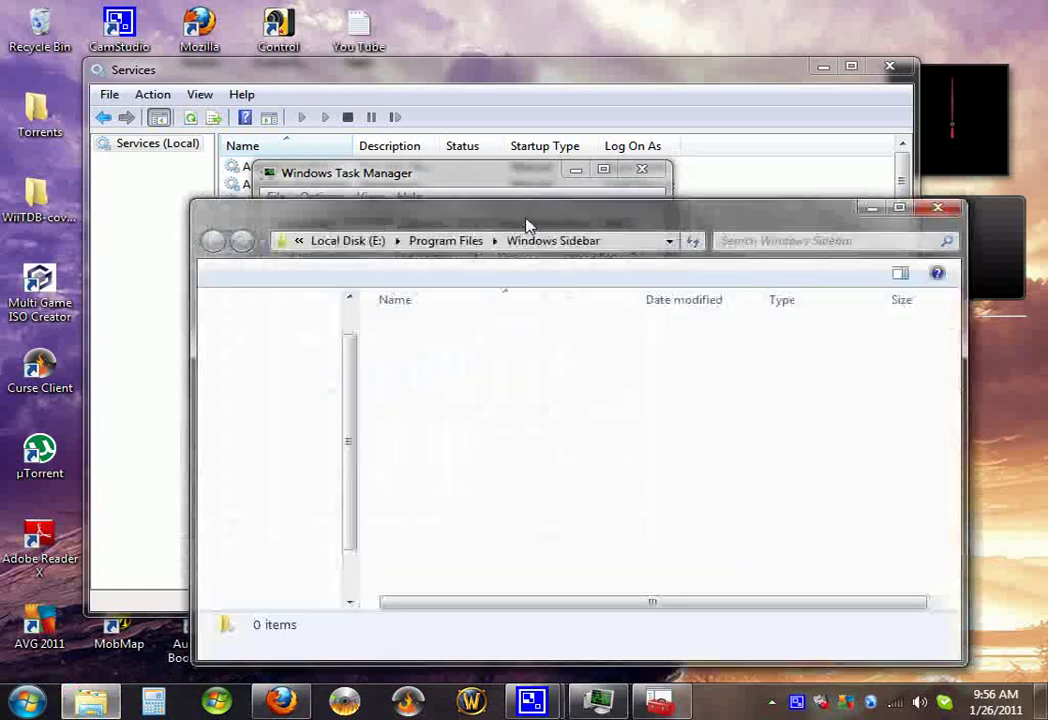
{"action": "left_click_drag", "start_coordinate": [533, 225], "coordinate": [946, 232]}
End the sidebar.exe process and relaunch sidebar from the Windows Sidebar folder.
{"action": "right_click", "coordinate": [312, 440]}
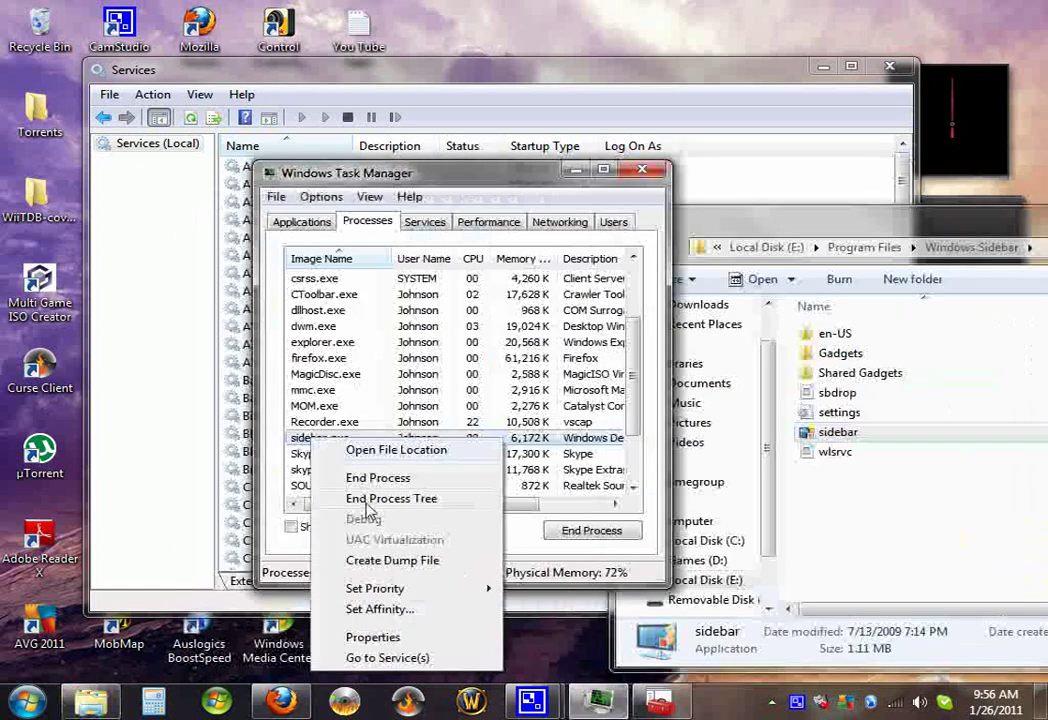
{"action": "left_click", "coordinate": [345, 477]}
{"action": "left_click", "coordinate": [560, 379]}
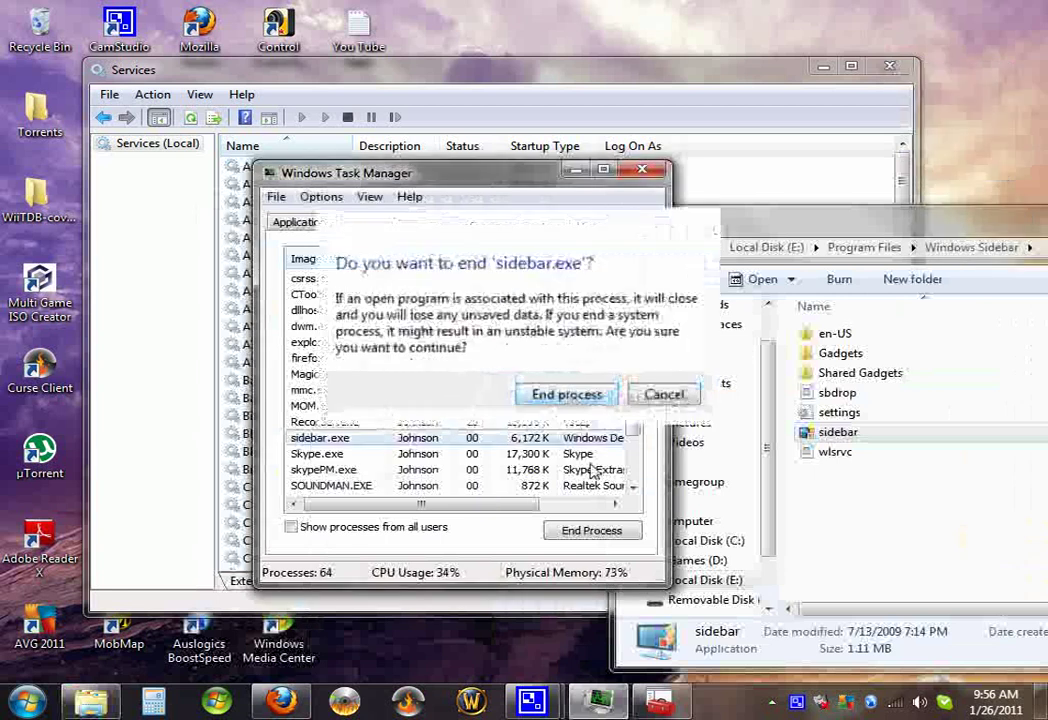
{"action": "left_click", "coordinate": [836, 437]}
{"action": "double_click", "coordinate": [836, 437]}
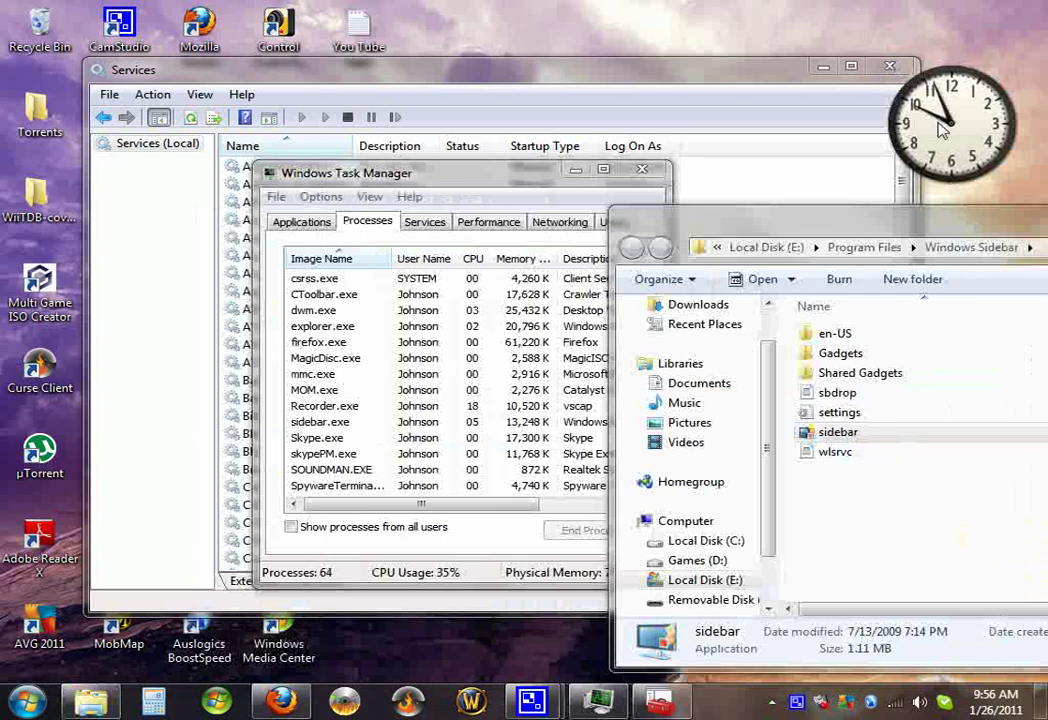
{"action": "left_click_drag", "start_coordinate": [835, 224], "coordinate": [275, 199]}
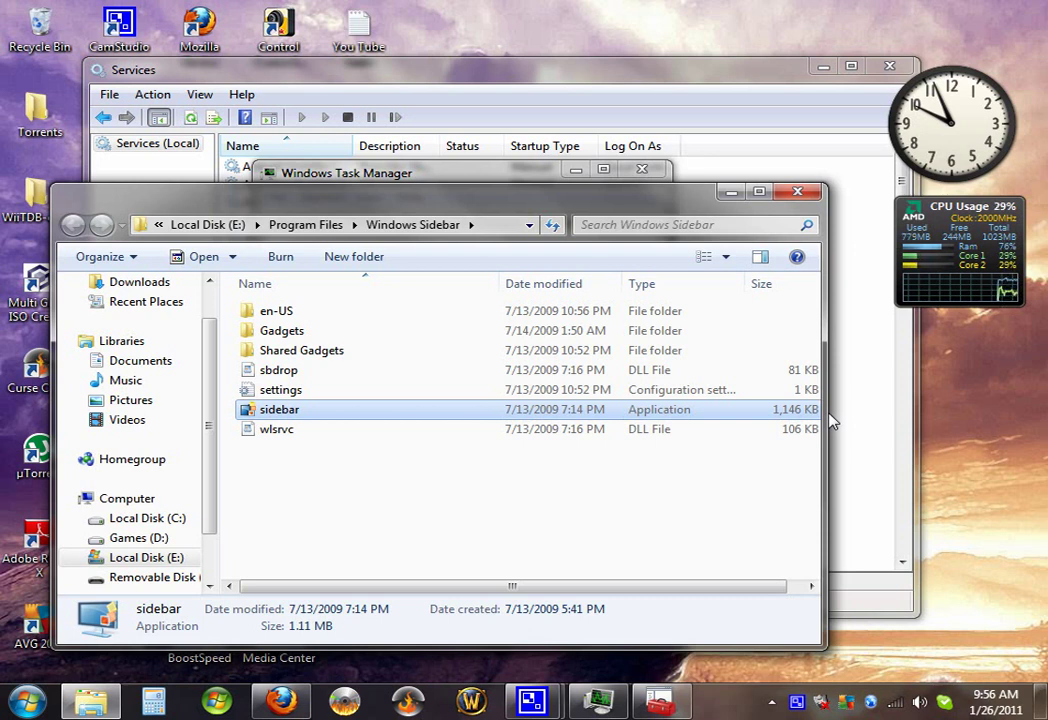
Click on the desktop outside the Explorer window to view the restored clock and CPU Usage gadgets.
{"action": "left_click", "coordinate": [1008, 10]}
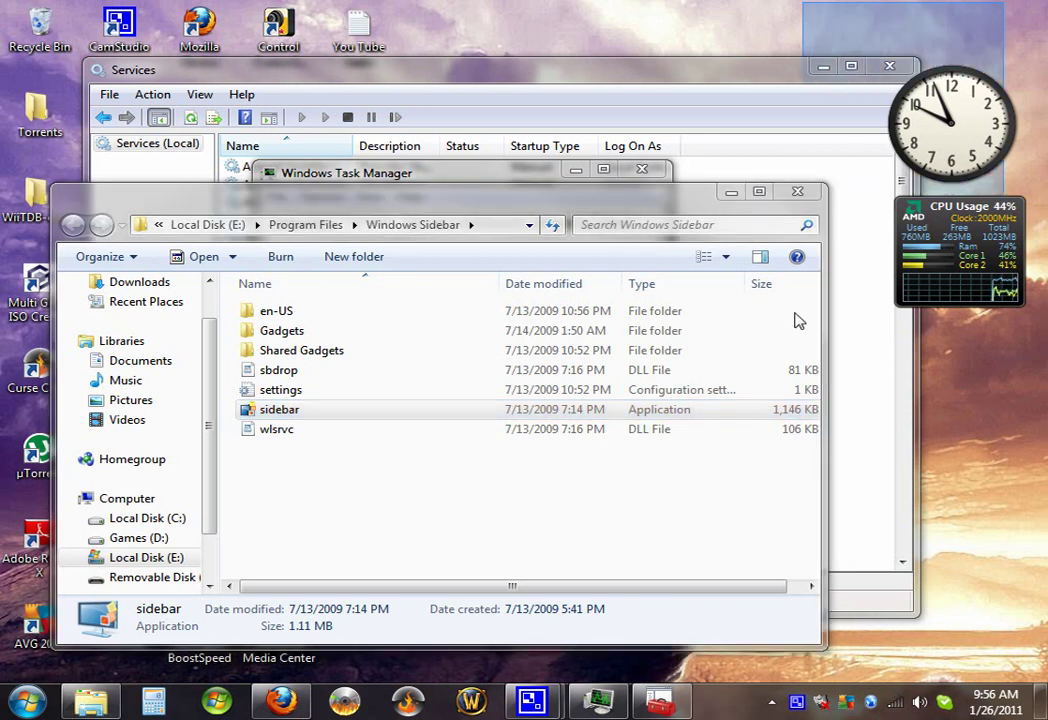